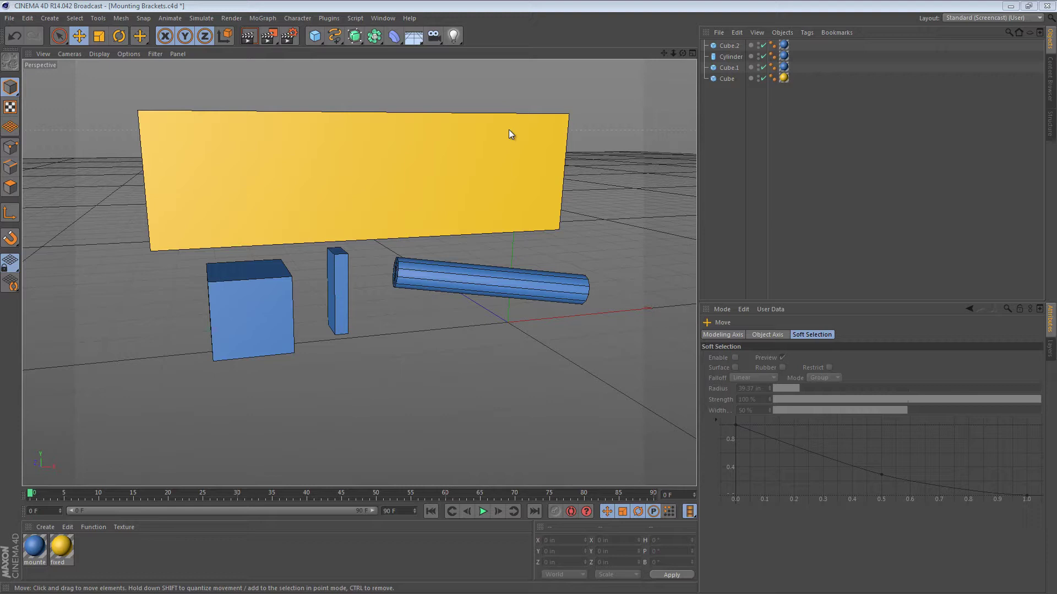
Step: Add a cube and move it above the large blue block, next to the yellow panel
left_click_drag(246, 309, 393, 248, "alt")
right_click_drag(318, 233, 462, 229, "alt")
left_click_drag(493, 268, 378, 245, "alt")
left_click_drag(327, 81, 380, 189, "alt")
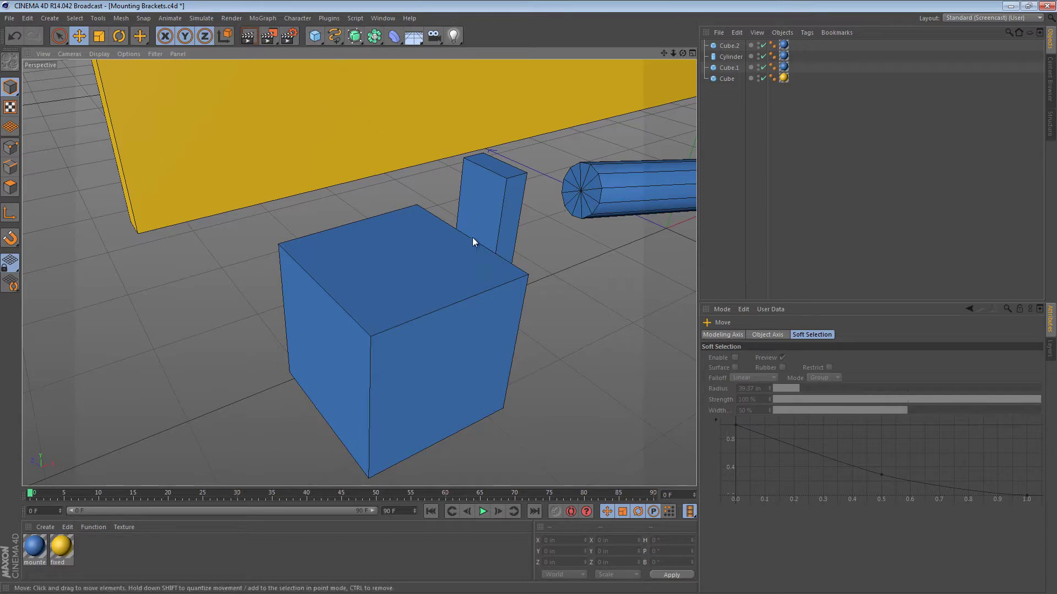
left_click_drag(467, 236, 314, 165, "alt")
left_click(315, 36)
right_click_drag(533, 315, 449, 292, "alt")
middle_click_drag(457, 306, 332, 295, "alt")
left_click_drag(682, 457, 399, 361)
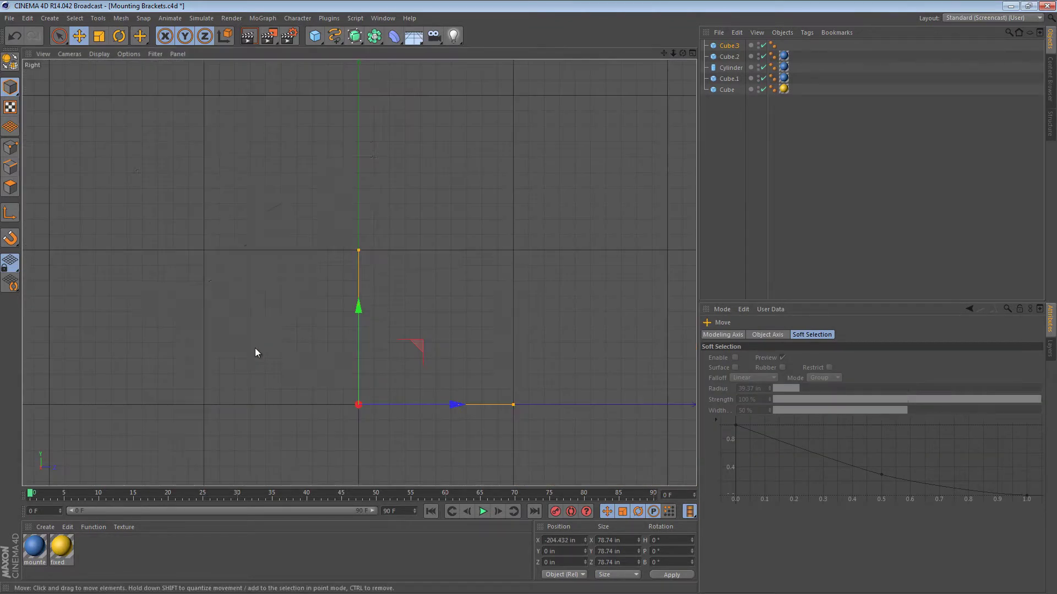
key("F3")
left_click_drag(279, 325, 297, 91)
Step: Scale the new cube uniformly to about 12 in and place it between the blue block and the yellow panel, at Y about 67.4 in
key("t")
left_click_drag(395, 115, 326, 162)
right_click_drag(326, 162, 547, 242, "alt")
key("e")
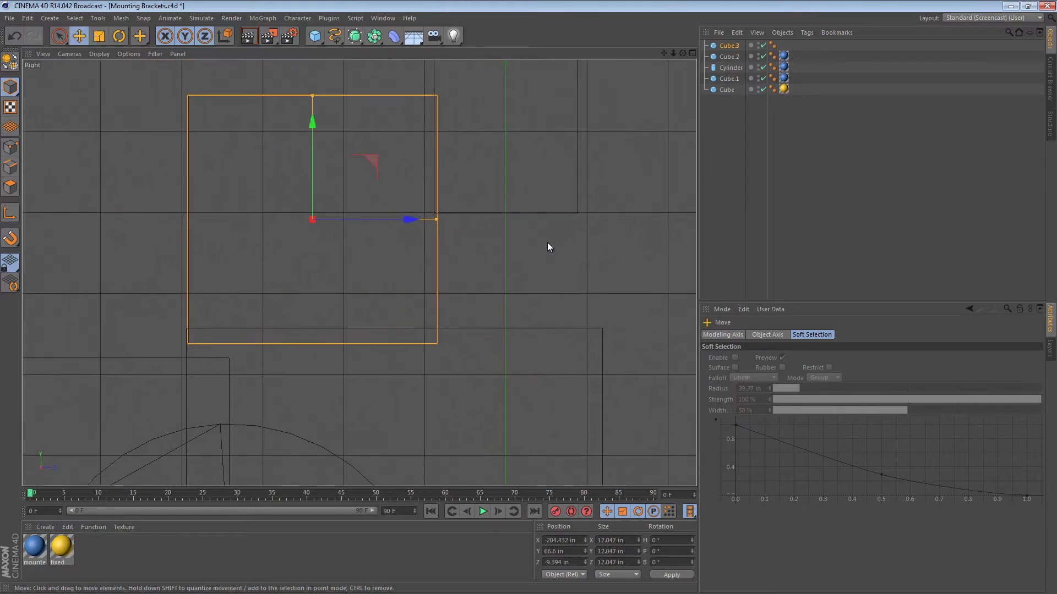
mouse_move(547, 242)
left_mouse_down()
mouse_move(538, 220)
mouse_move(545, 226)
left_mouse_up()
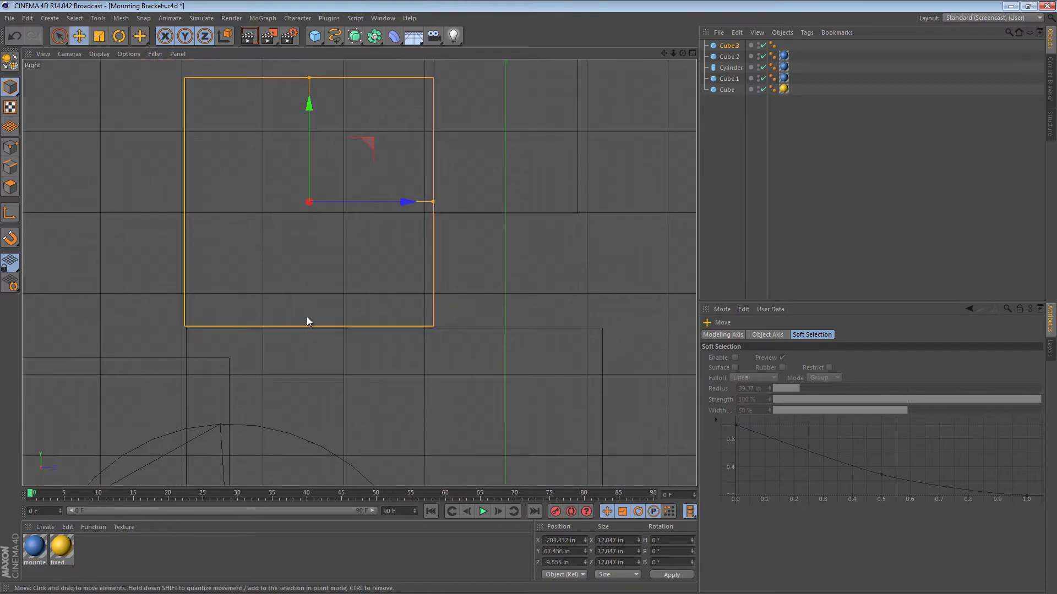
left_click_drag(310, 110, 310, 111)
Step: Lengthen the small cube along Z to about 21.7 in, keeping its end by the yellow panel in place
key("F1")
right_click_drag(329, 249, 540, 242, "alt")
left_click_drag(345, 237, 599, 221, "alt")
mouse_move(264, 249)
left_mouse_down()
mouse_move(217, 246)
mouse_move(244, 251)
left_mouse_up()
left_click_drag(377, 281, 389, 246, "alt")
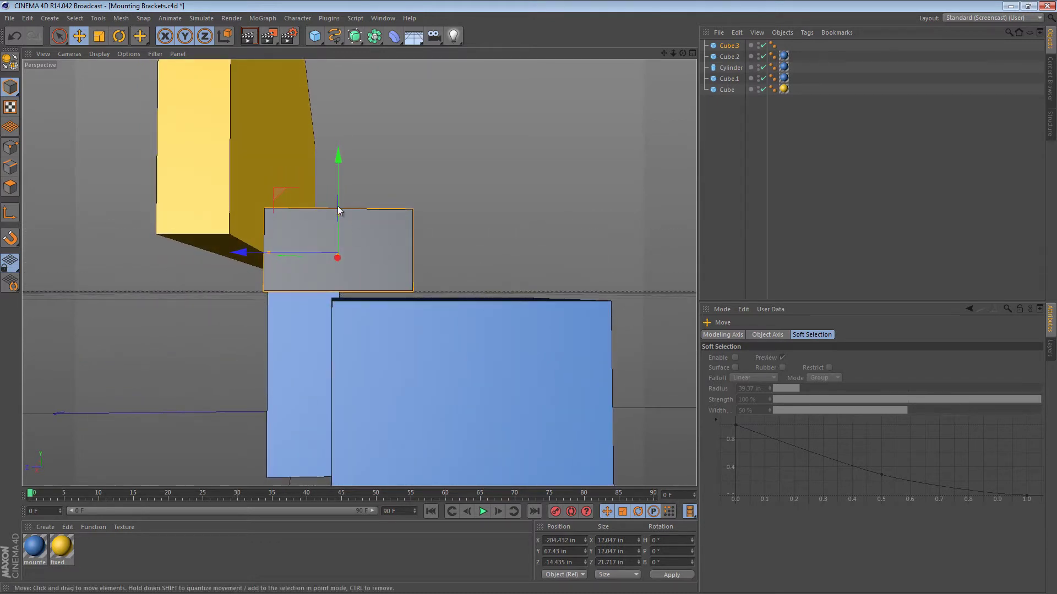
Step: Lower the bracket cube onto the block at Y about 66.2 in and narrow its X size to about 4.4 in
left_click_drag(339, 157, 338, 165)
left_click_drag(405, 253, 132, 309, "alt")
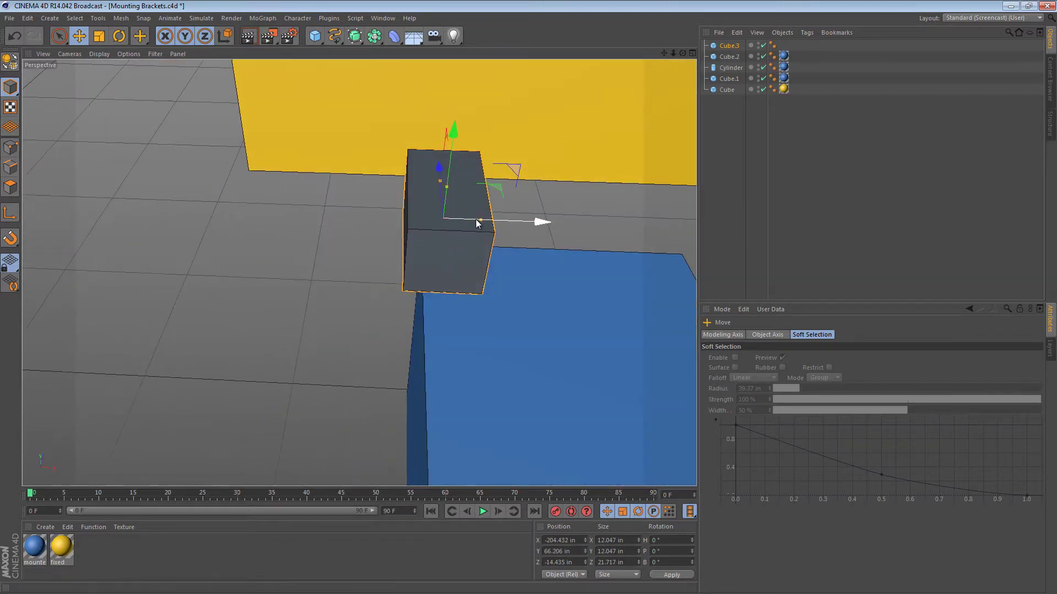
mouse_move(474, 219)
left_mouse_down()
mouse_move(445, 219)
mouse_move(483, 217)
left_mouse_up()
Step: Make the bracket cube editable and delete its faces except the bottom and the panel-side one, leaving an L-shaped strip
left_click_drag(456, 218, 59, 176, "alt")
left_click(10, 188)
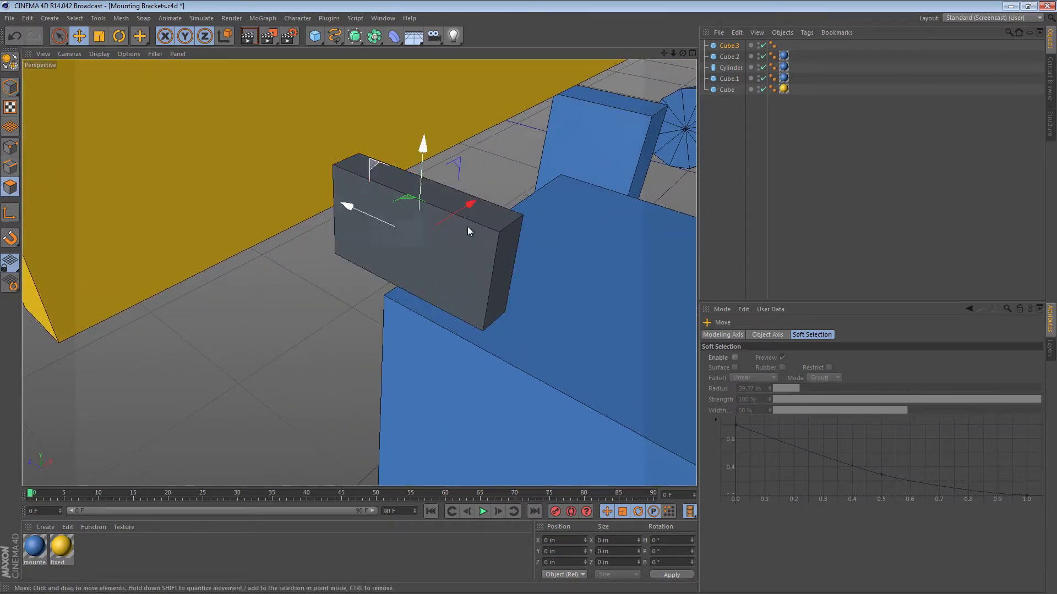
key("c")
left_click(59, 36)
mouse_move(502, 214)
left_mouse_down()
mouse_move(527, 223)
mouse_move(491, 231)
left_mouse_up()
key("Delete")
key("Delete")
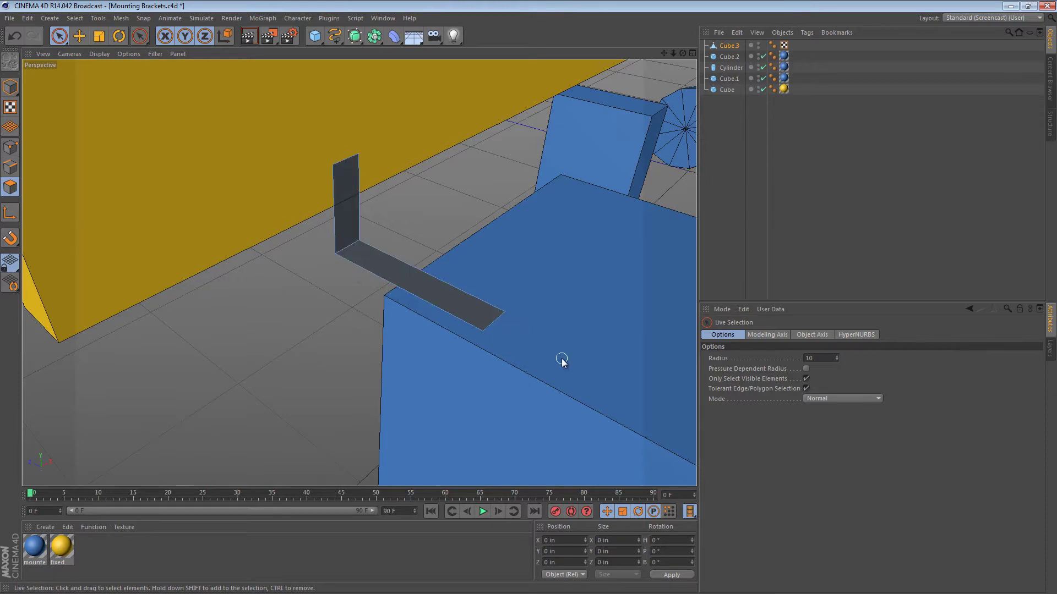
Step: Shorten the strip's horizontal leg by moving its end edge, and raise the vertical leg's upper edge to Y about 7.8 in
left_click(10, 167)
key("e")
left_click(492, 324)
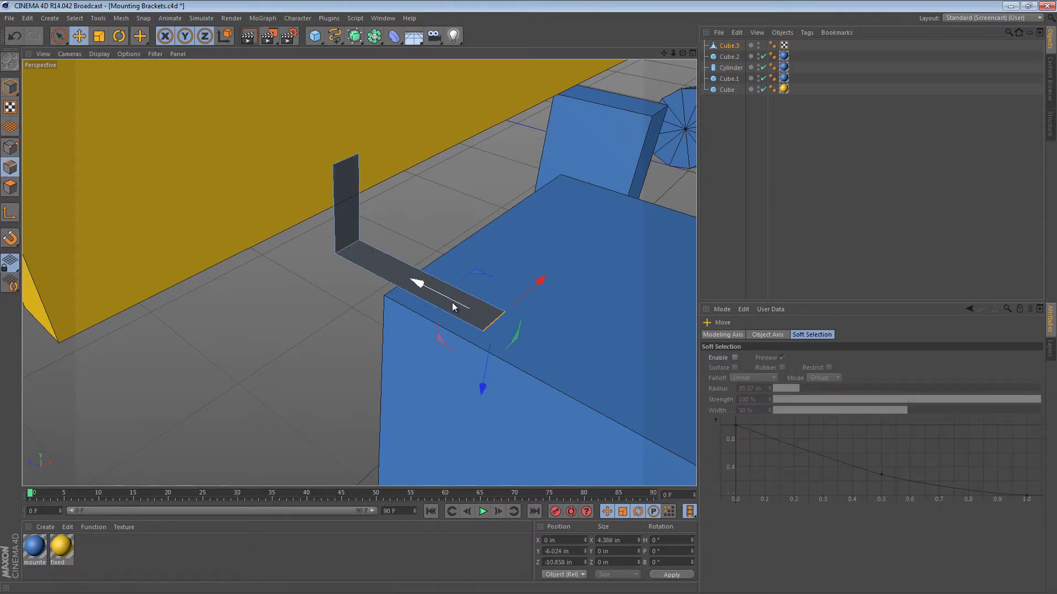
left_click_drag(454, 307, 355, 174)
left_click(351, 182)
mouse_move(343, 240)
left_mouse_down()
mouse_move(342, 226)
mouse_move(303, 296)
mouse_move(333, 245)
left_mouse_up()
right_click_drag(353, 233, 418, 234, "alt")
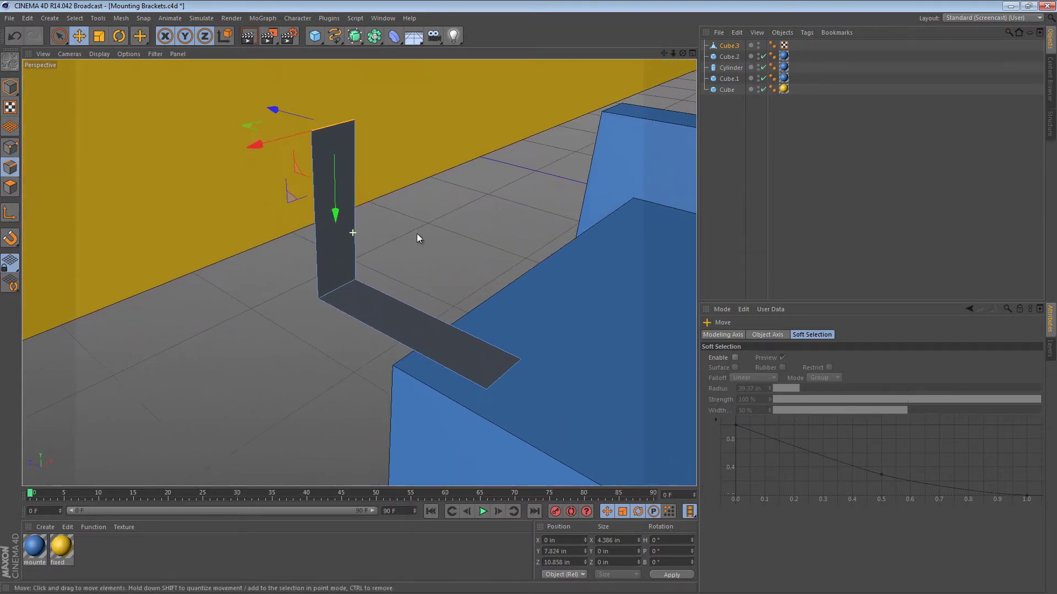
Step: Bevel the strip's inner bend edge with 3 subdivisions, Convex type and an inner offset of about 6.1 in
left_click(345, 285)
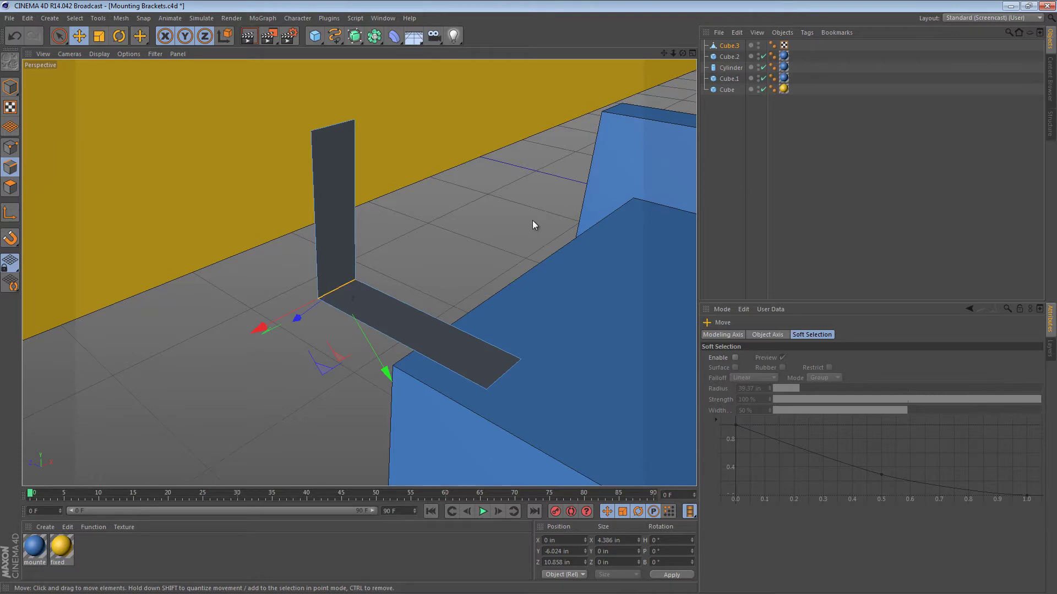
key("m")
key("s")
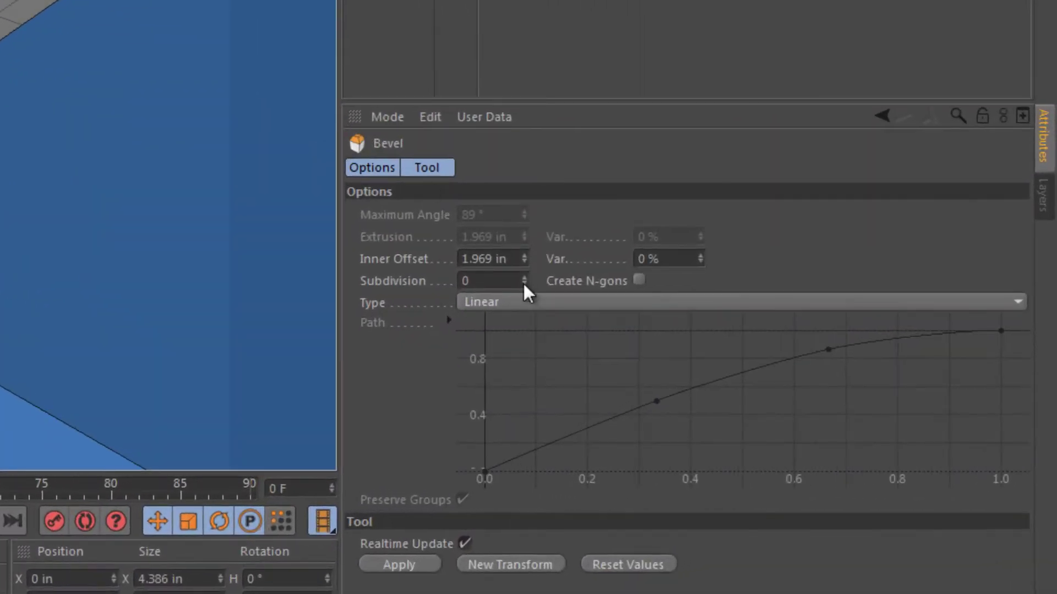
left_click(506, 281)
scroll(505, 281, "up", 2)
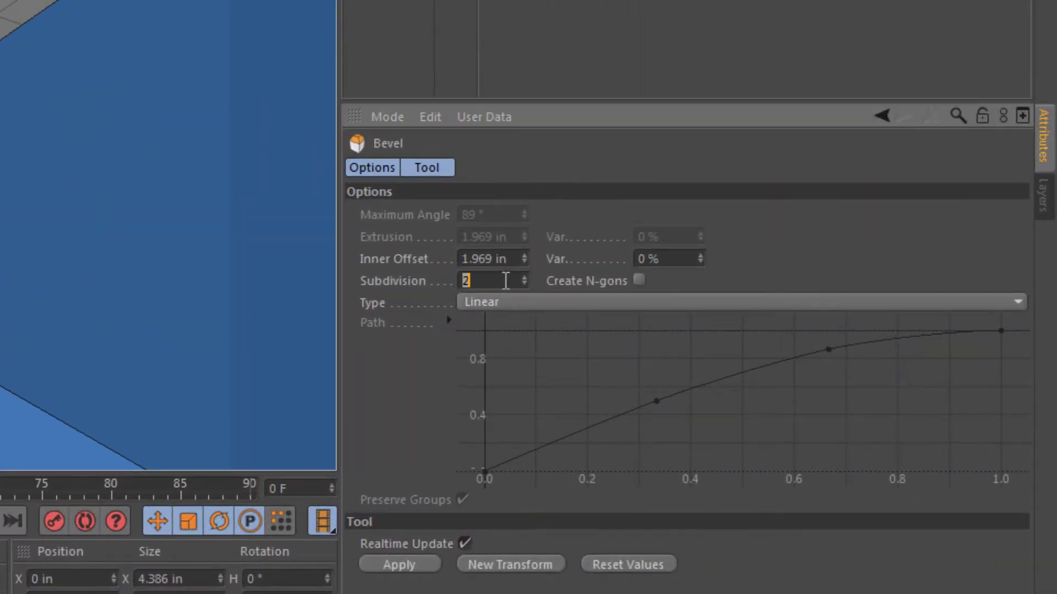
type("3")
left_click(545, 302)
left_click(551, 345)
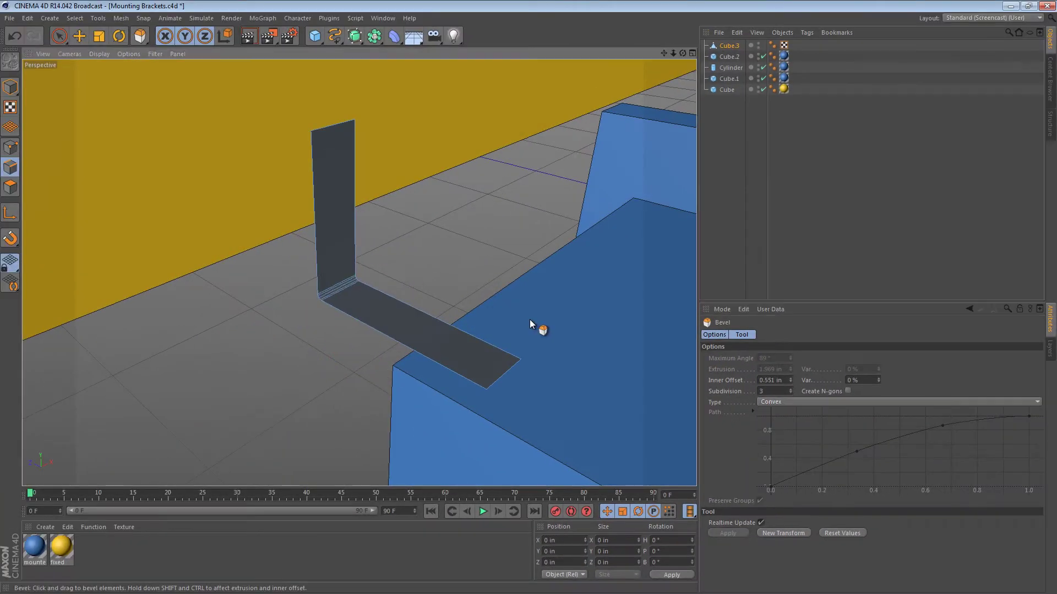
left_click_drag(529, 320, 528, 320)
left_click_drag(340, 273, 304, 259, "alt")
Step: Select all polygons of the bent strip and reverse their normals
left_click(10, 187)
key("ctrl+a")
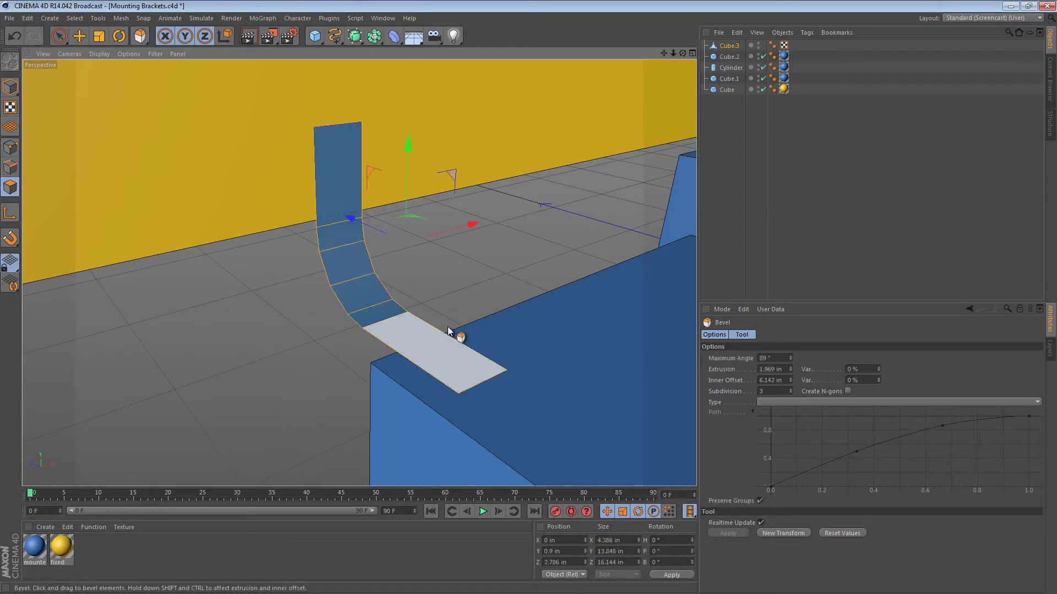
left_click_drag(442, 325, 387, 245, "alt")
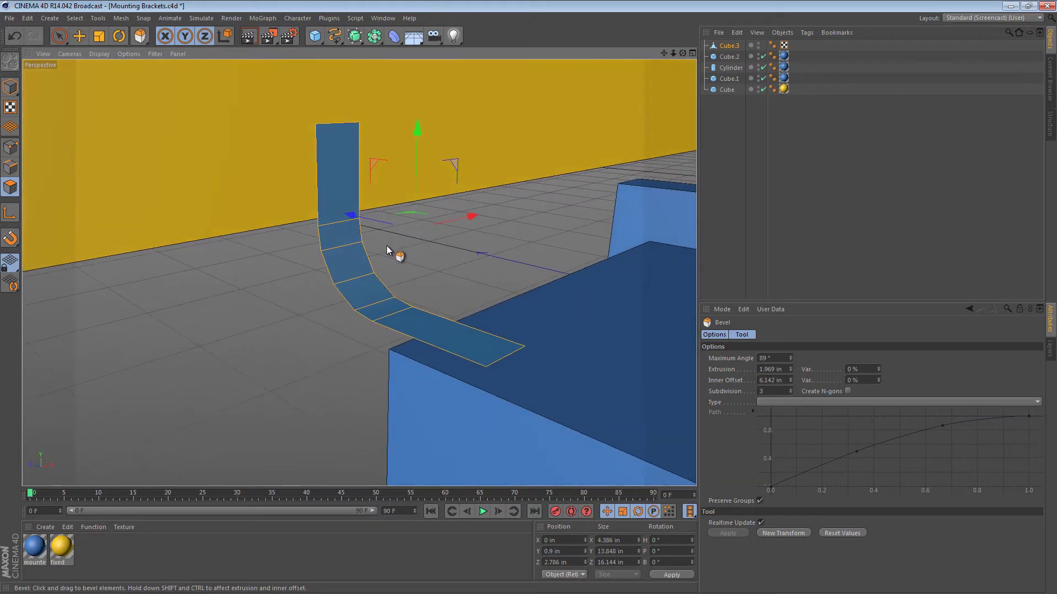
right_click(388, 245)
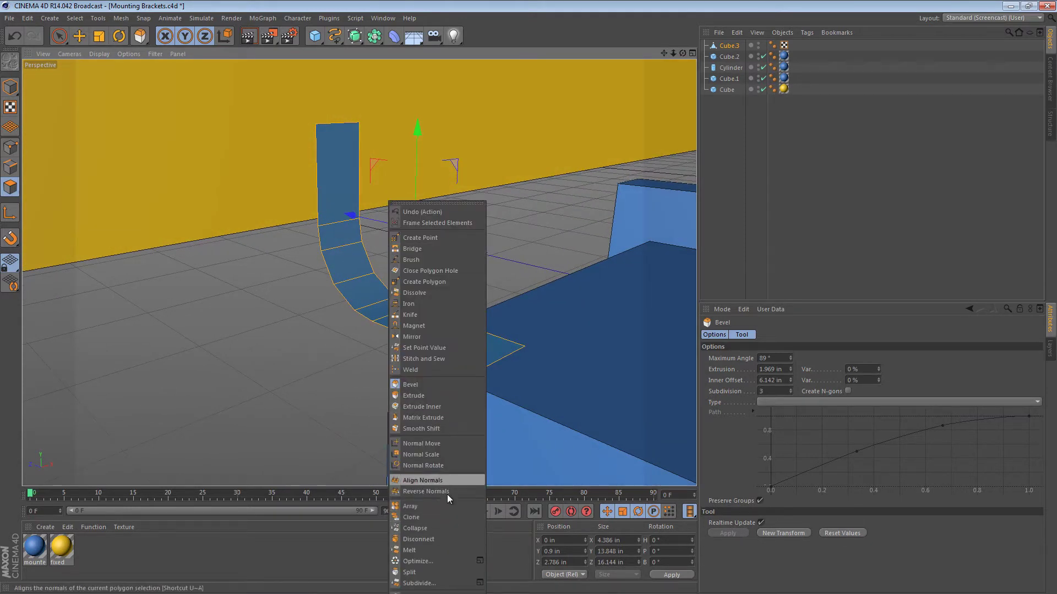
left_click(431, 492)
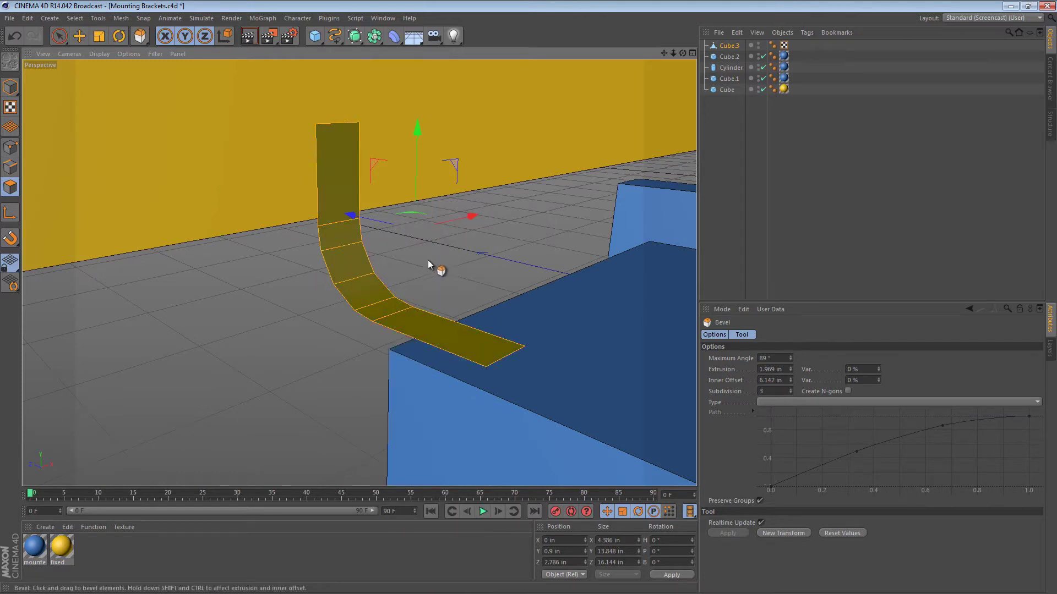
Step: Extrude the strip's polygons by about 1.26 in with Create Caps enabled to form a solid bracket
left_click_drag(530, 322, 424, 285)
key("d")
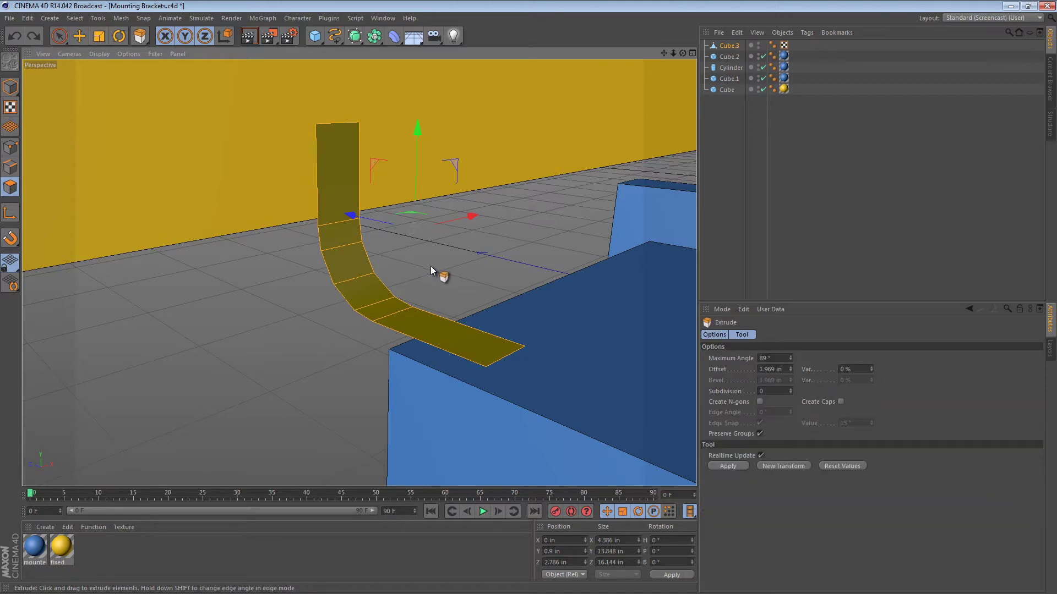
left_click_drag(530, 319, 527, 320)
left_click_drag(393, 292, 563, 183, "alt")
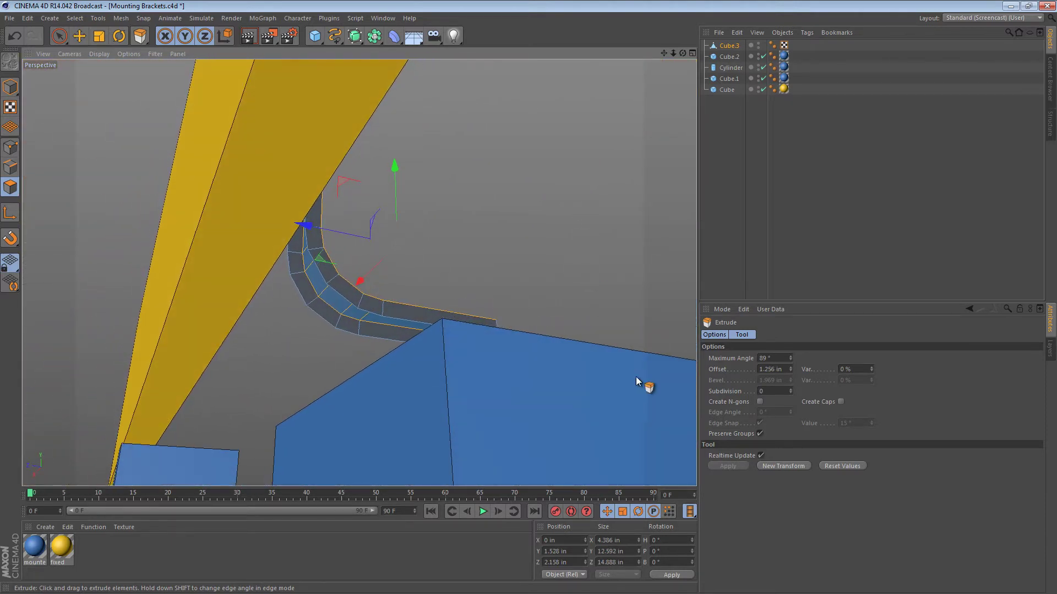
left_click(841, 401)
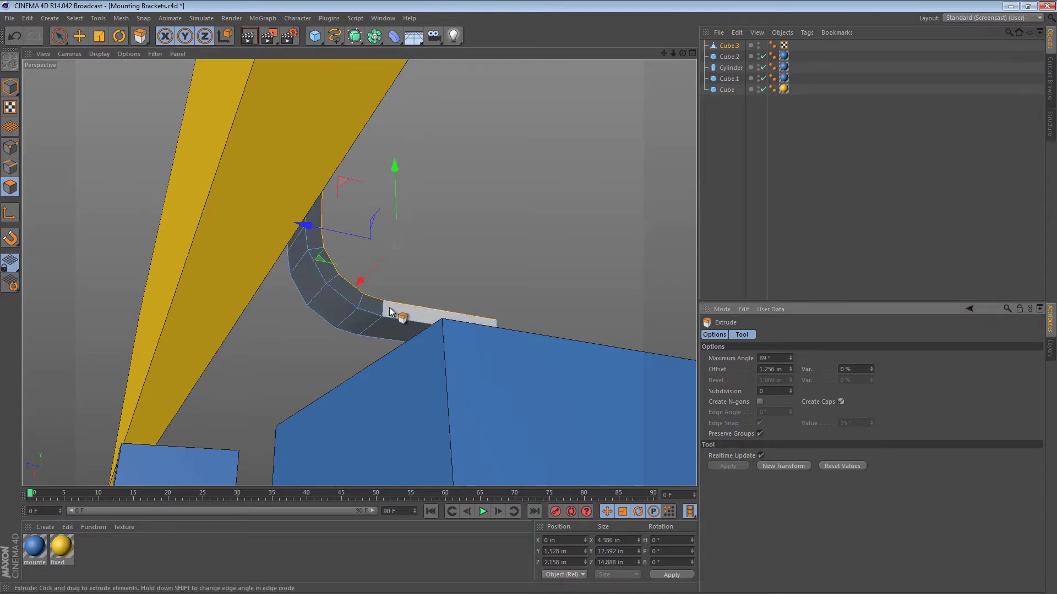
Step: Bevel the four short corner edges at both bracket ends with an inner offset of about 1.36 in
left_click_drag(388, 311, 138, 432, "alt")
middle_click_drag(320, 253, 291, 275, "alt")
left_click_drag(300, 233, 305, 242, "alt")
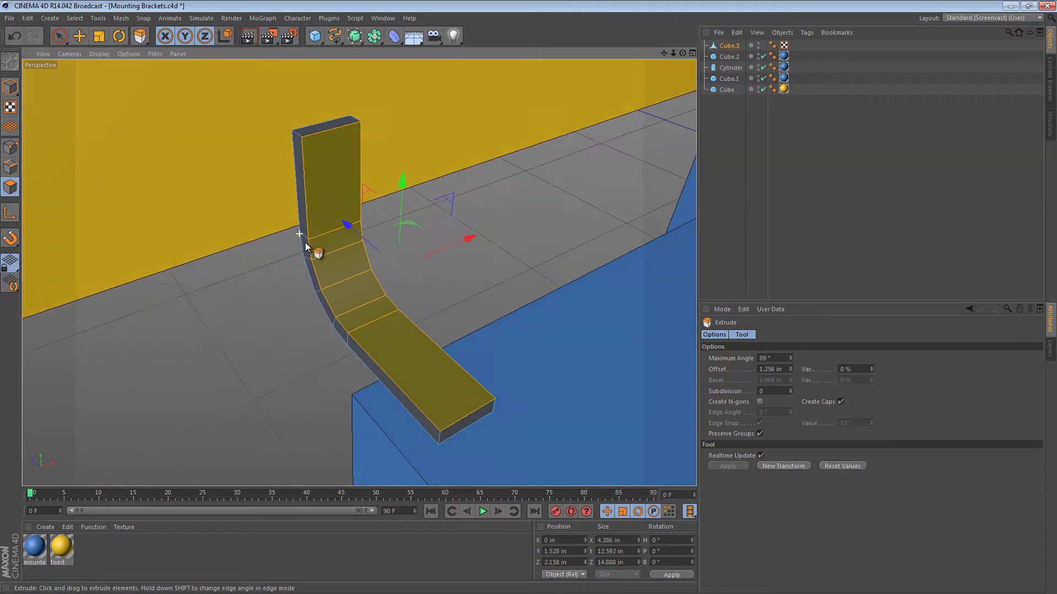
left_click(10, 167)
key("e")
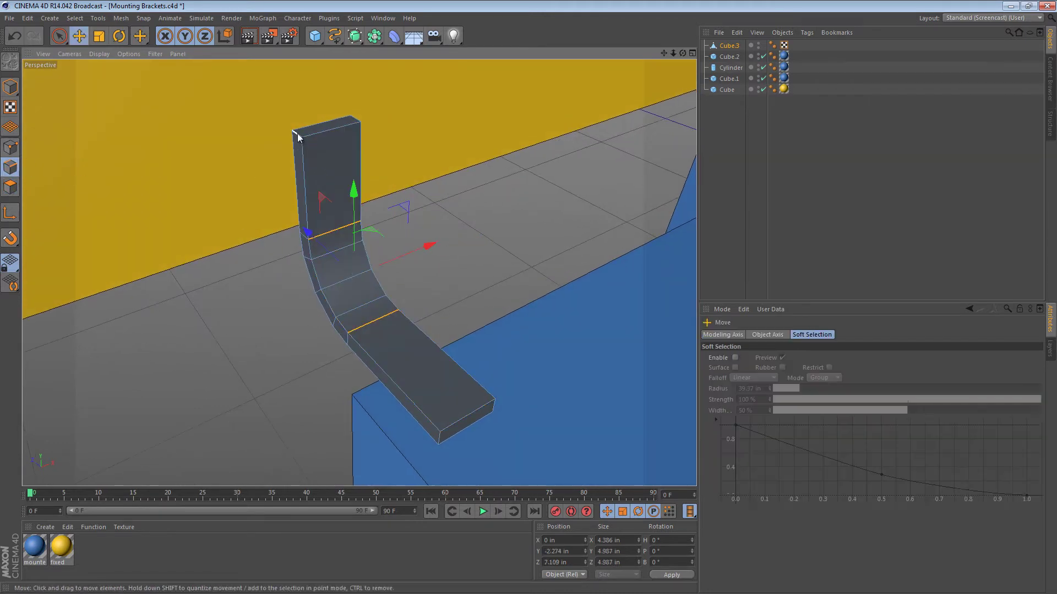
left_click(297, 134)
left_click(356, 120, "shift")
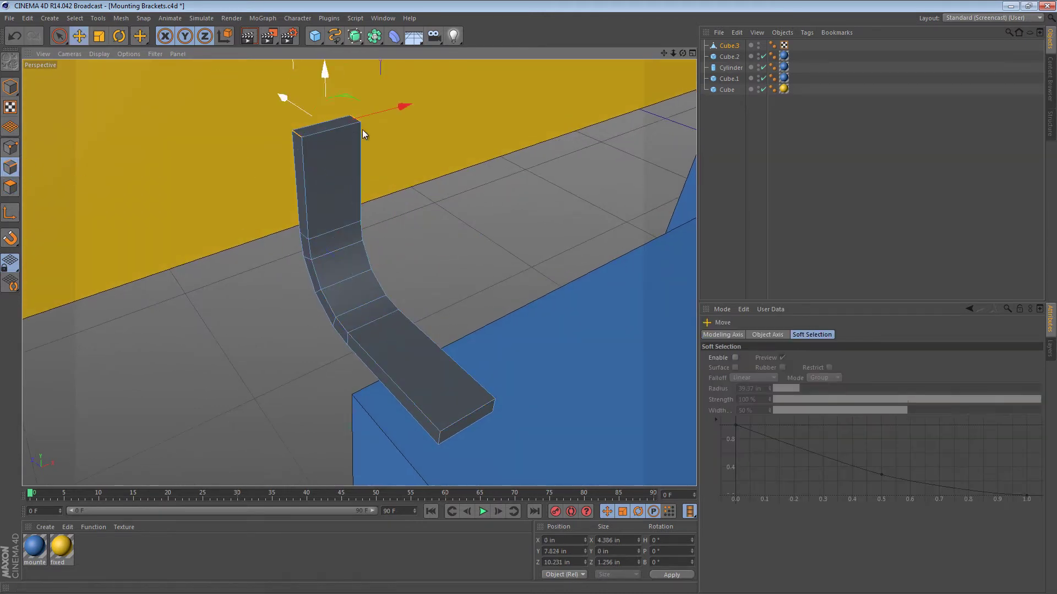
left_click(440, 438, "shift")
left_click(495, 406, "shift")
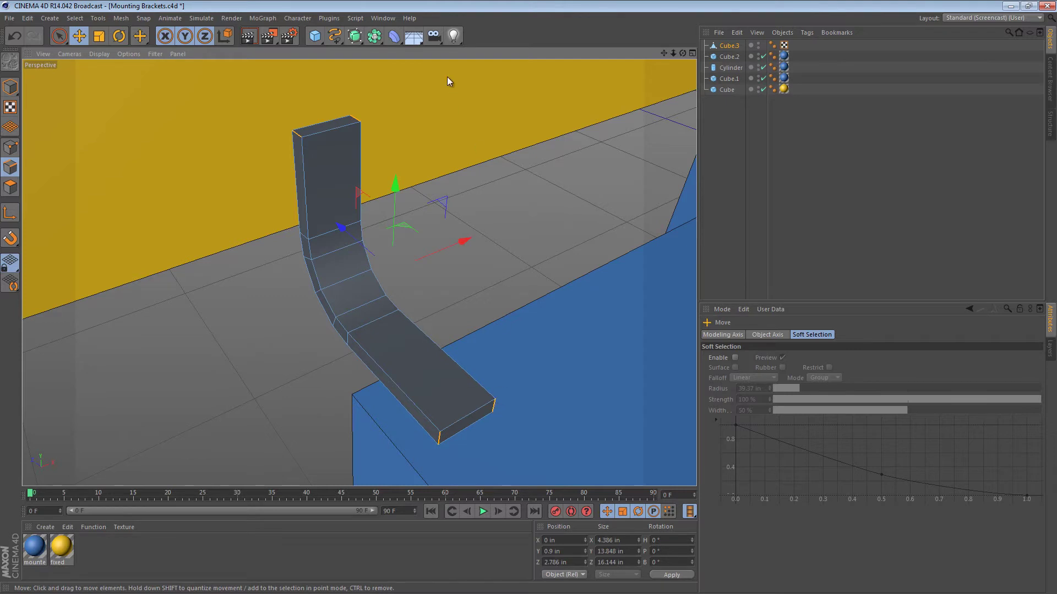
right_click(447, 77)
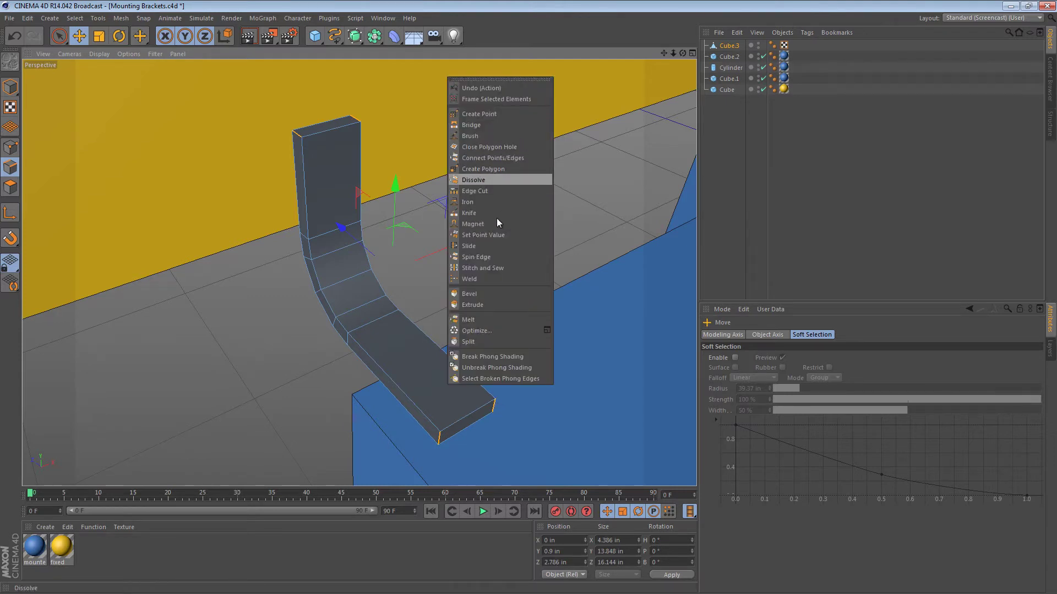
left_click(500, 294)
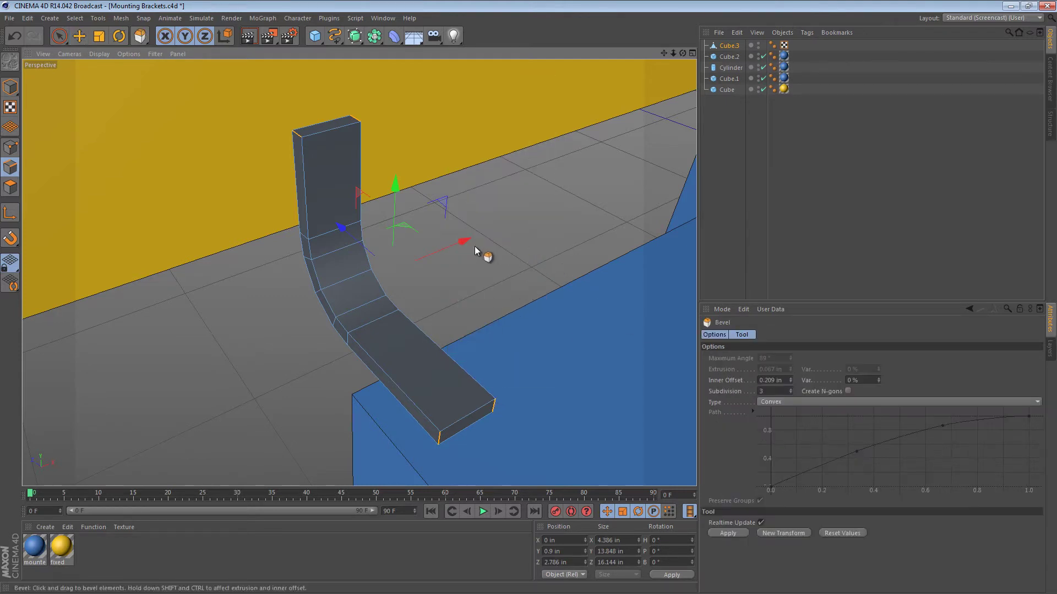
left_click(530, 319)
left_click_drag(530, 320, 469, 270)
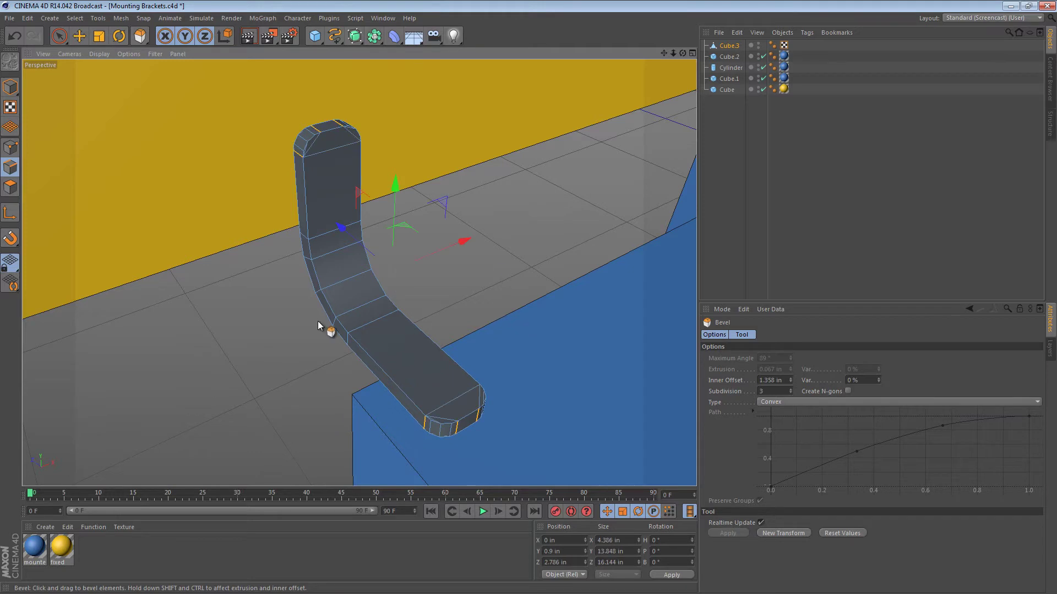
Step: Duplicate the finished bracket along X to the opposite side of the blue block, at X about -168.5 in
left_click(10, 87)
left_click_drag(359, 316, 267, 312, "alt")
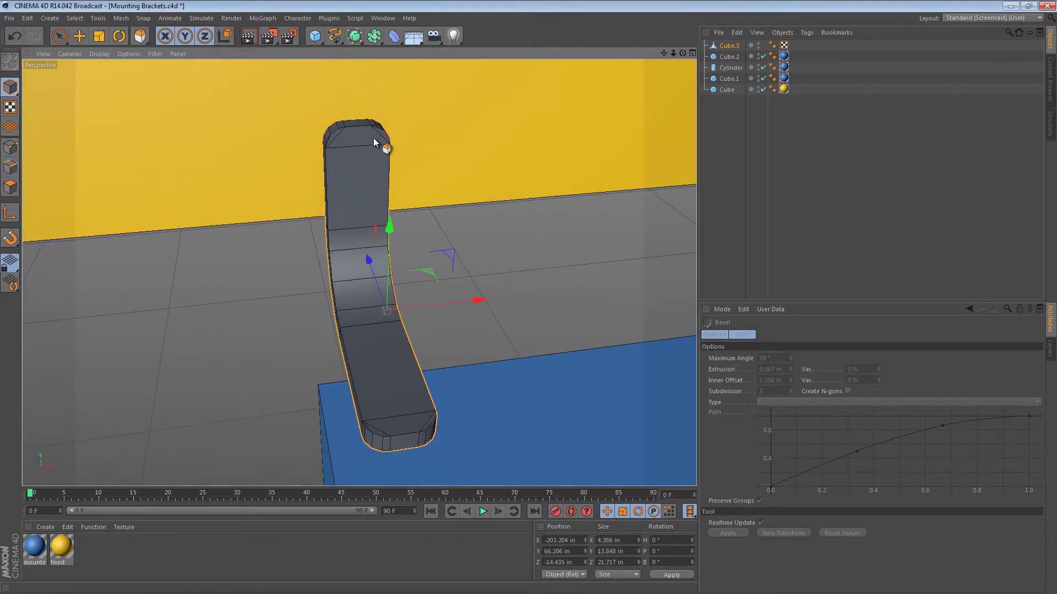
left_click_drag(395, 159, 296, 195, "alt")
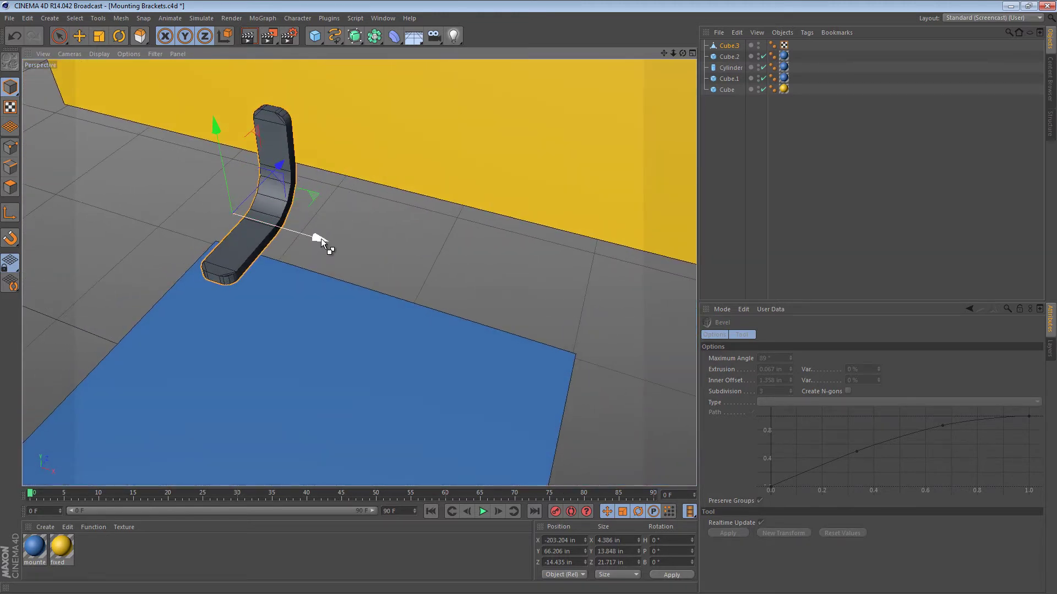
left_click_drag(321, 239, 661, 285, "ctrl")
Step: Lower the tall narrow blue box to Y about 30.8 in
right_click_drag(536, 189, 457, 197, "alt")
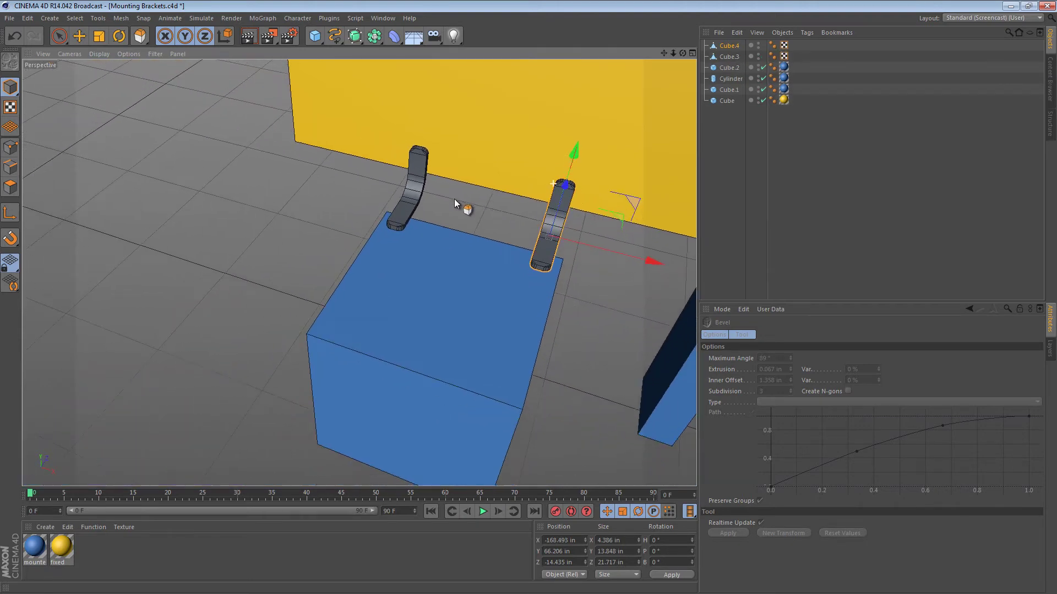
left_click_drag(457, 197, 432, 253, "alt")
key("e")
left_click(430, 268)
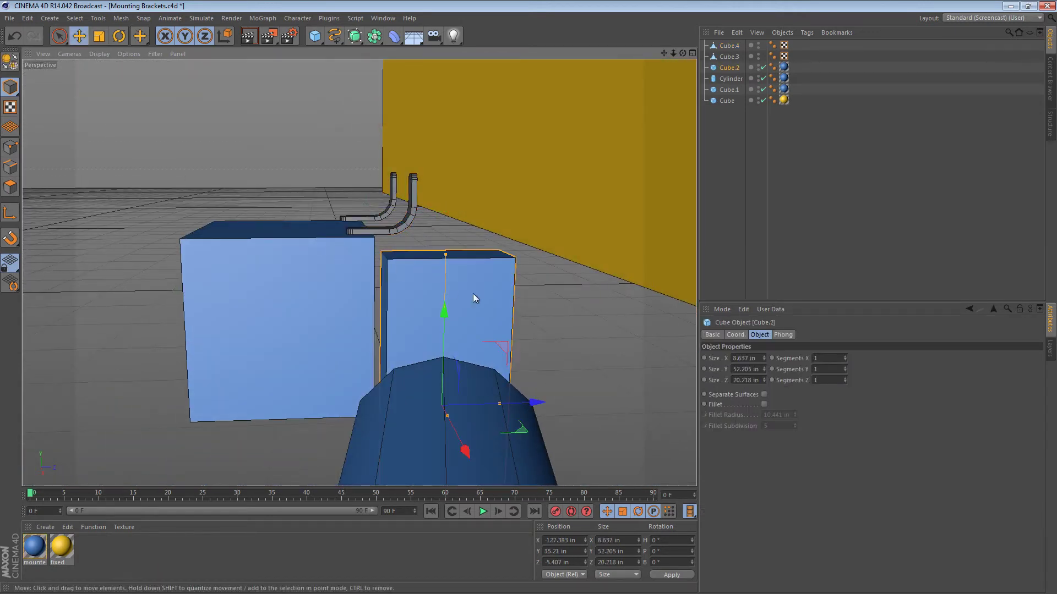
left_click_drag(504, 297, 108, 185, "alt")
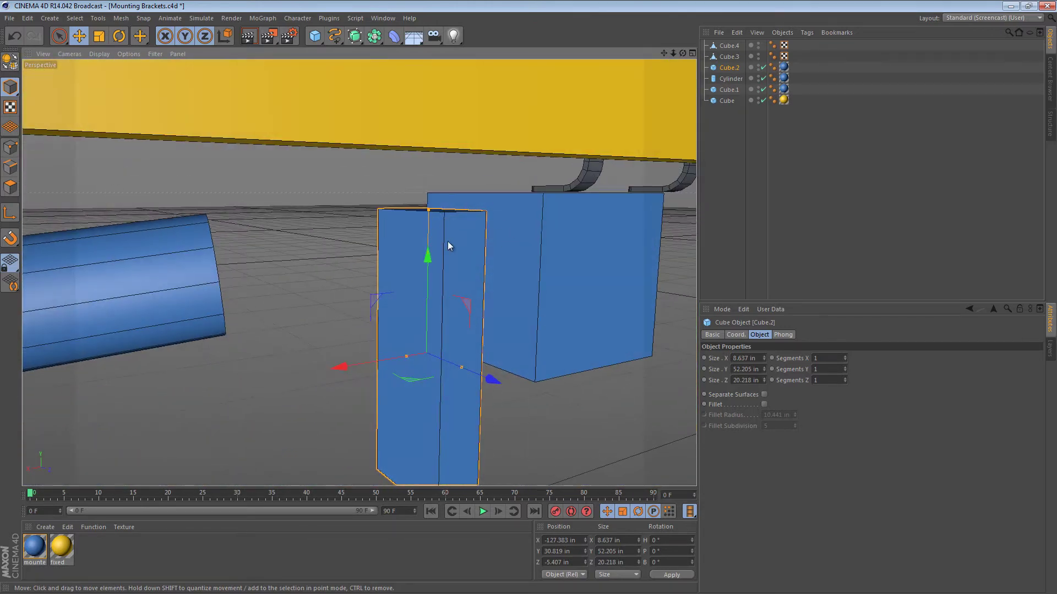
Step: Add another cube and move it in the front view above the tall narrow box, at X about -126.5 in and Y about 72.2 in
left_click_drag(454, 249, 646, 262, "alt")
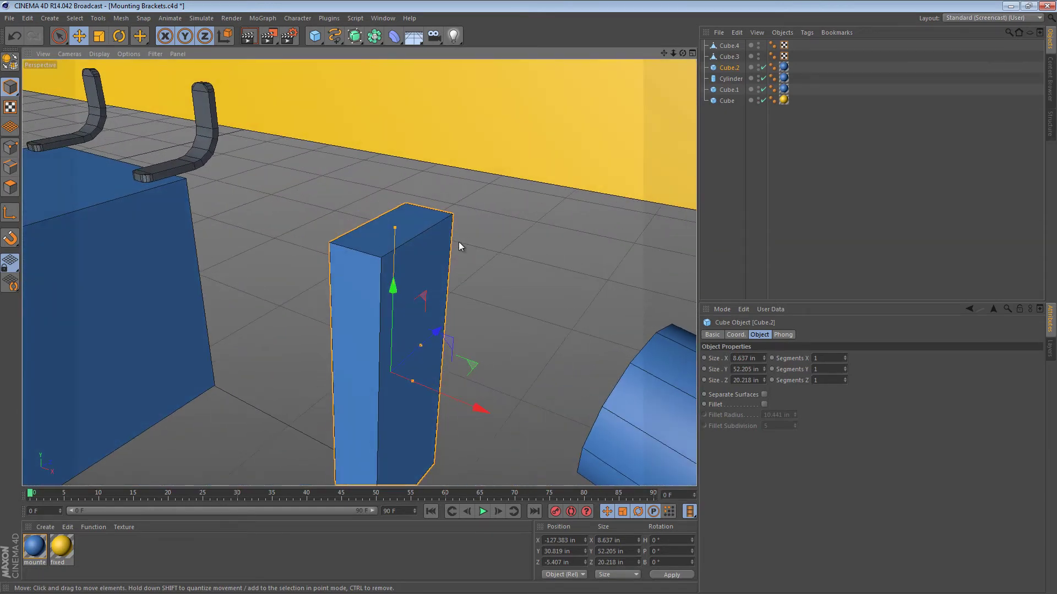
middle_click_drag(449, 245, 414, 284, "alt")
right_click_drag(394, 255, 428, 255, "alt")
middle_click_drag(423, 256, 394, 259, "alt")
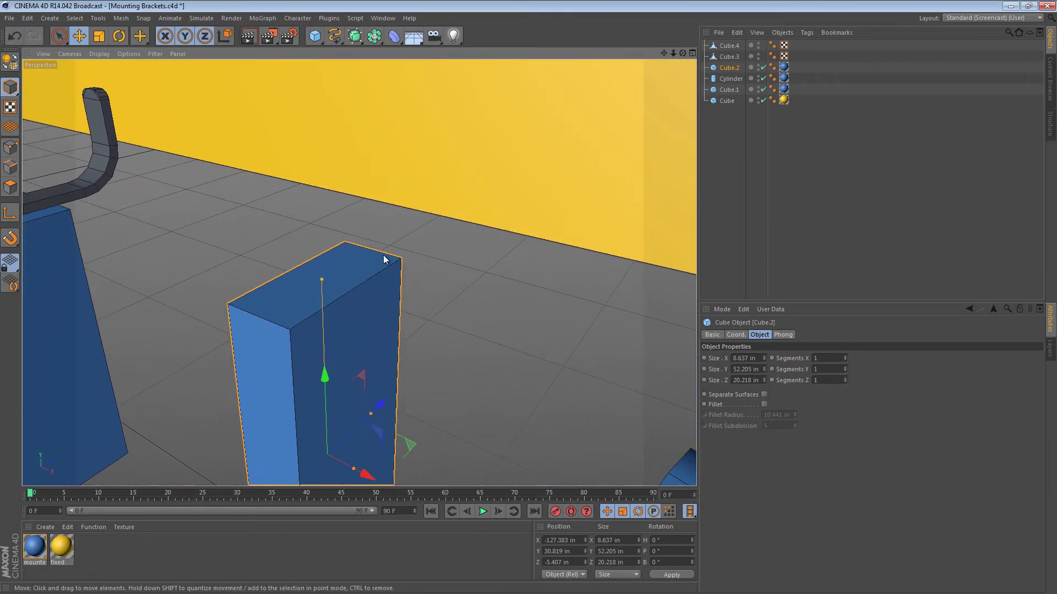
left_click(315, 35)
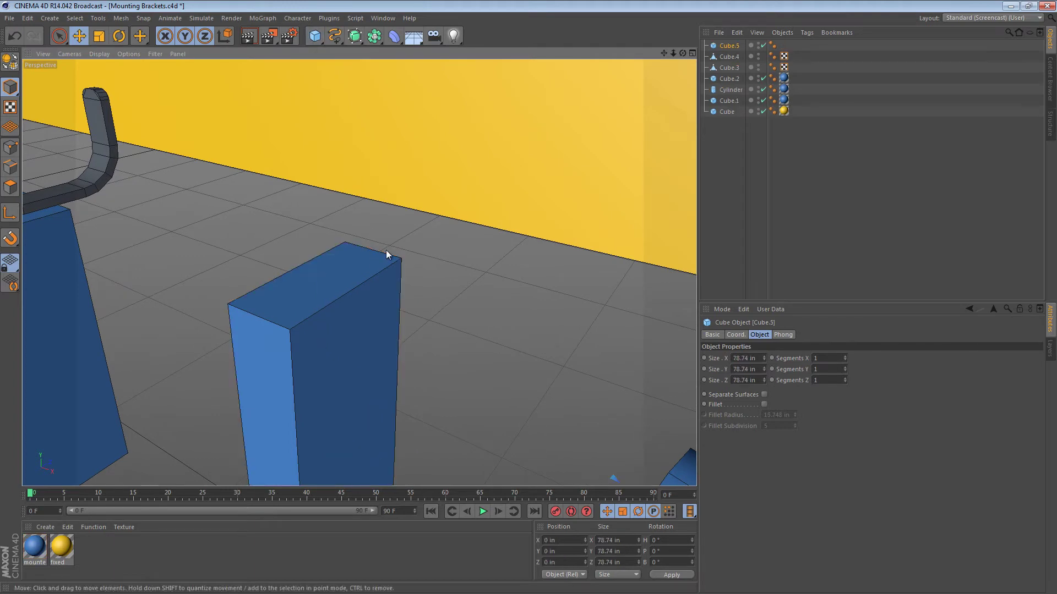
key("F3")
key("F4")
scroll(438, 279, "down", 2)
middle_click_drag(379, 308, 503, 342, "alt")
left_click_drag(456, 321, 315, 238)
scroll(440, 223, "up", 6)
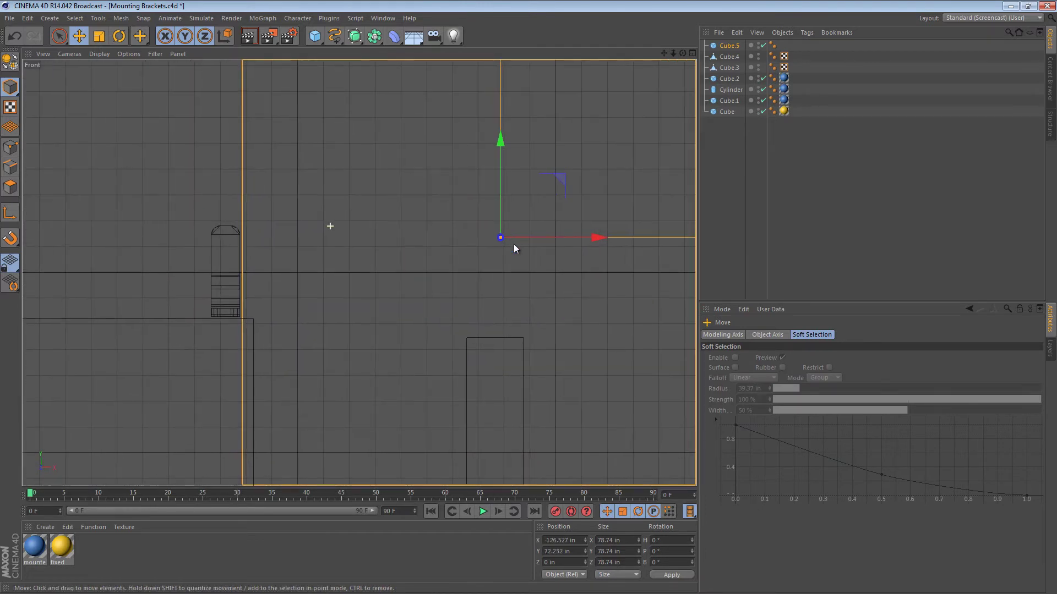
Step: Scale the new cube down uniformly to about 8.66 in per side
key("t")
left_click_drag(545, 165, 265, 244)
key("e")
key("t")
key("F1")
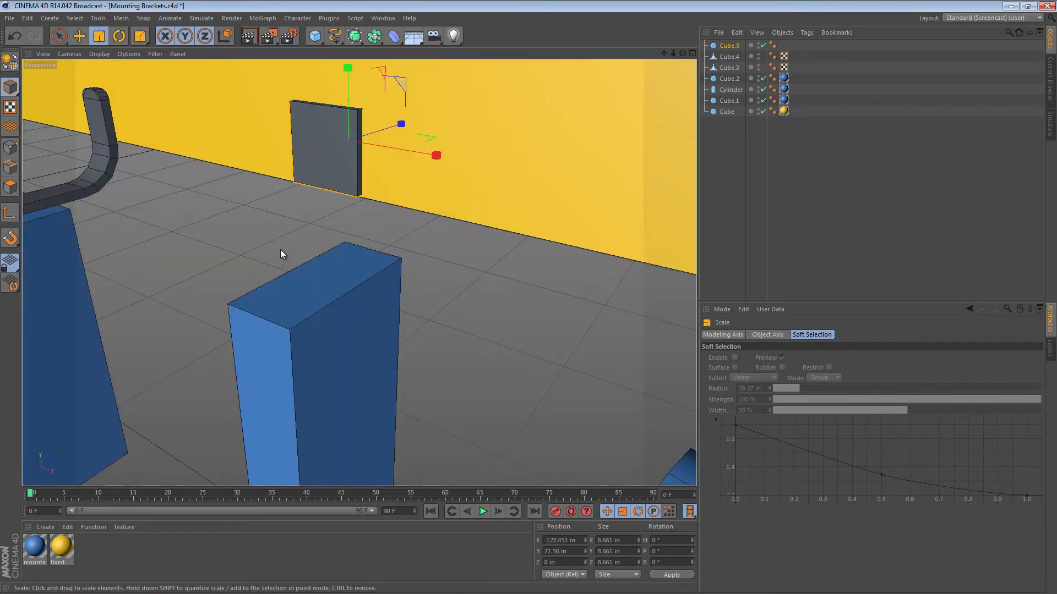
left_click_drag(397, 197, 389, 148, "alt")
key("e")
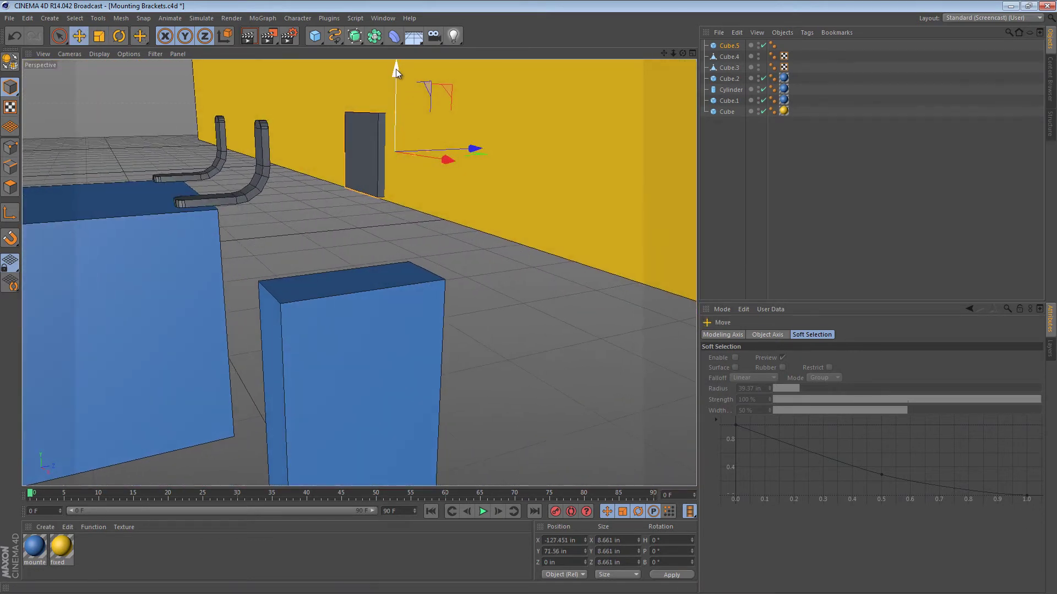
Step: Lower the cube to Y about 69.9 in, make it about 10.2 in tall, and shift it along Z to about 0.55 in
left_click_drag(394, 68, 395, 83)
left_click_drag(396, 124, 398, 104)
left_click_drag(481, 163, 485, 161)
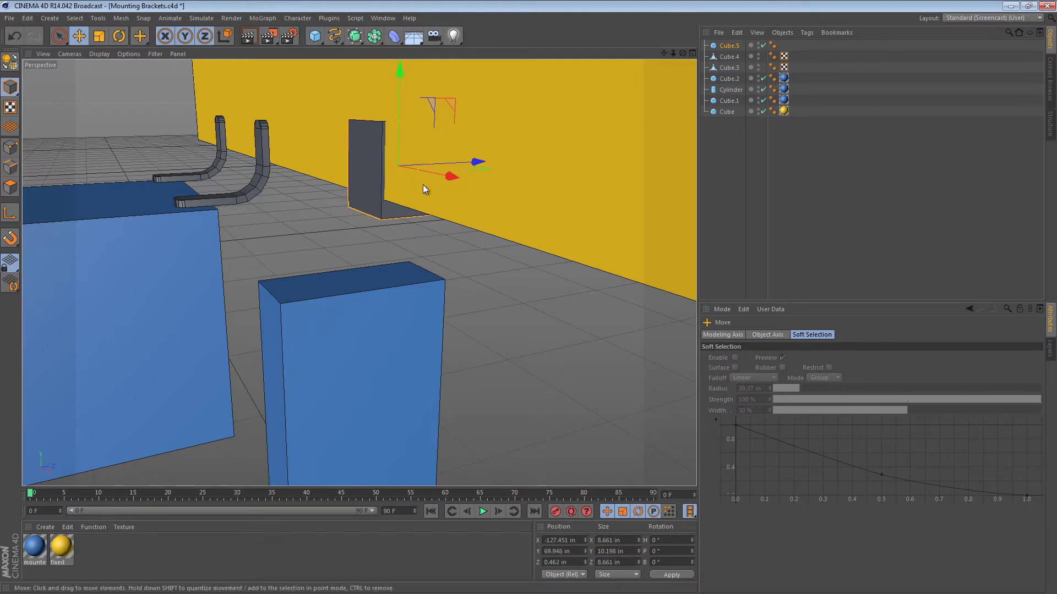
left_click_drag(385, 166, 337, 141, "alt")
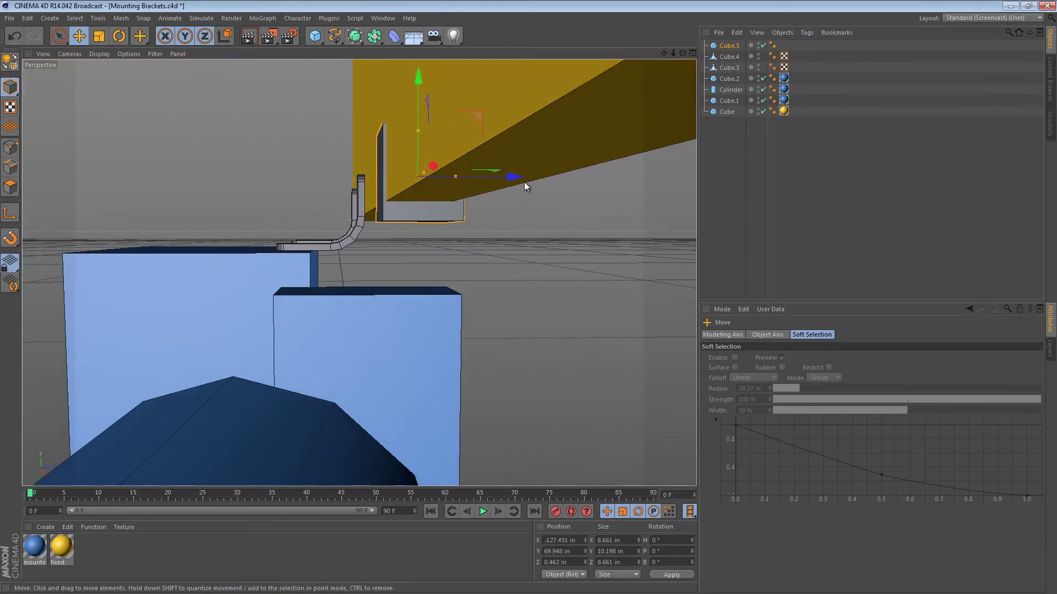
left_click_drag(525, 182, 457, 184)
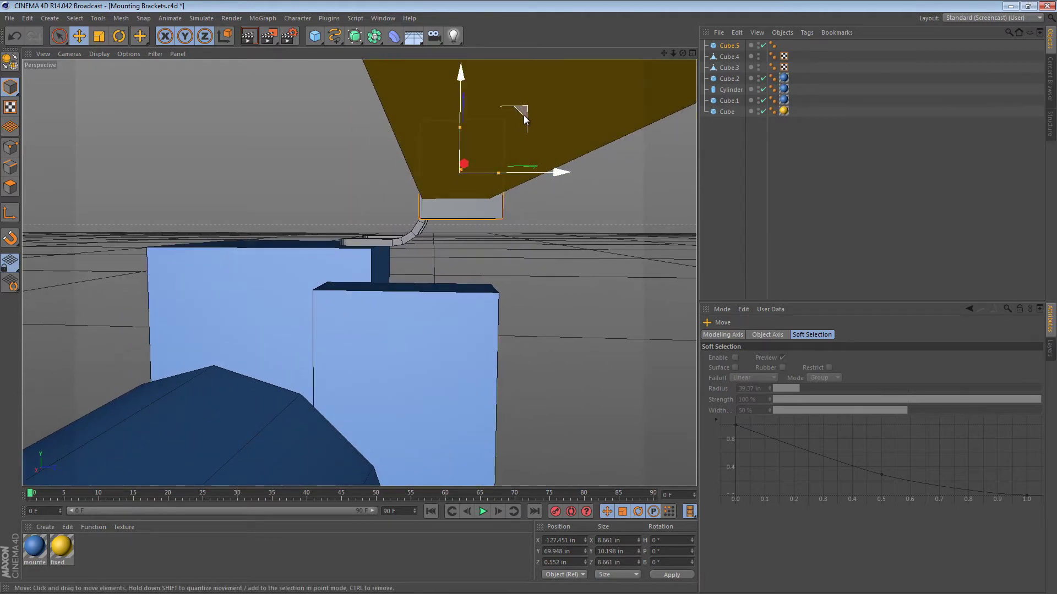
Step: Duplicate the cube to behind the tall box at Y about 53.3 in and Z about 9.1 in, and select both cubes
left_click_drag(523, 115, 599, 263)
left_click_drag(532, 320, 615, 311, "alt")
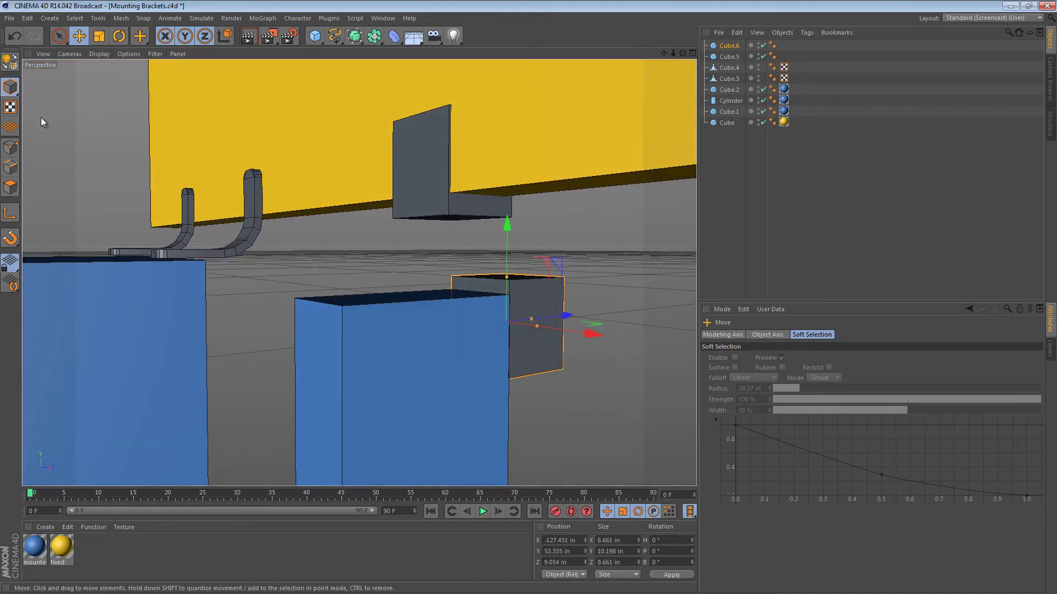
left_click(460, 207, "shift")
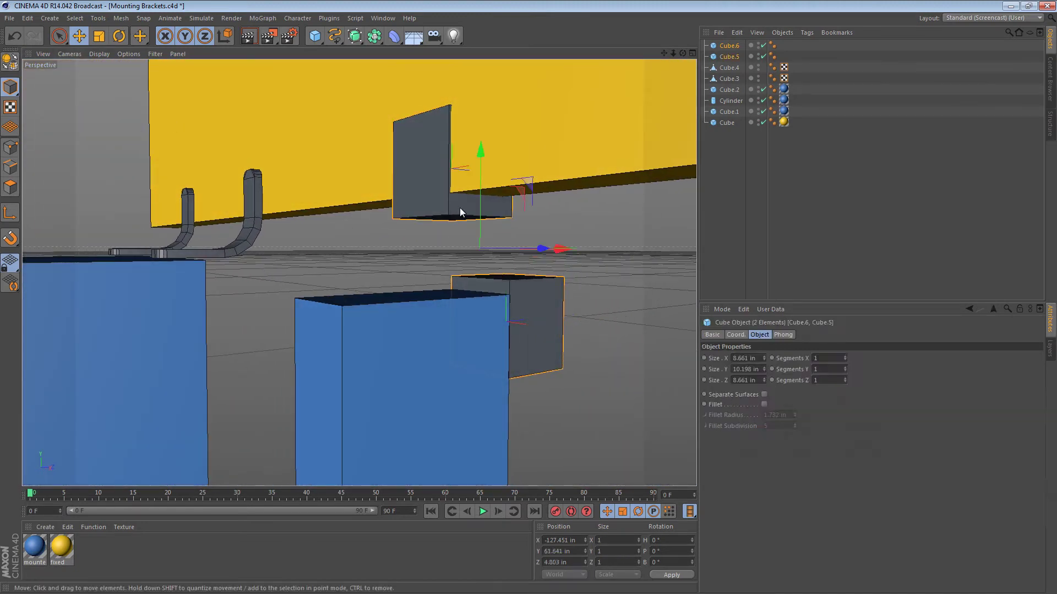
Step: Try to connect the two selected parametric cubes into one object while deleting the originals
right_click(731, 46)
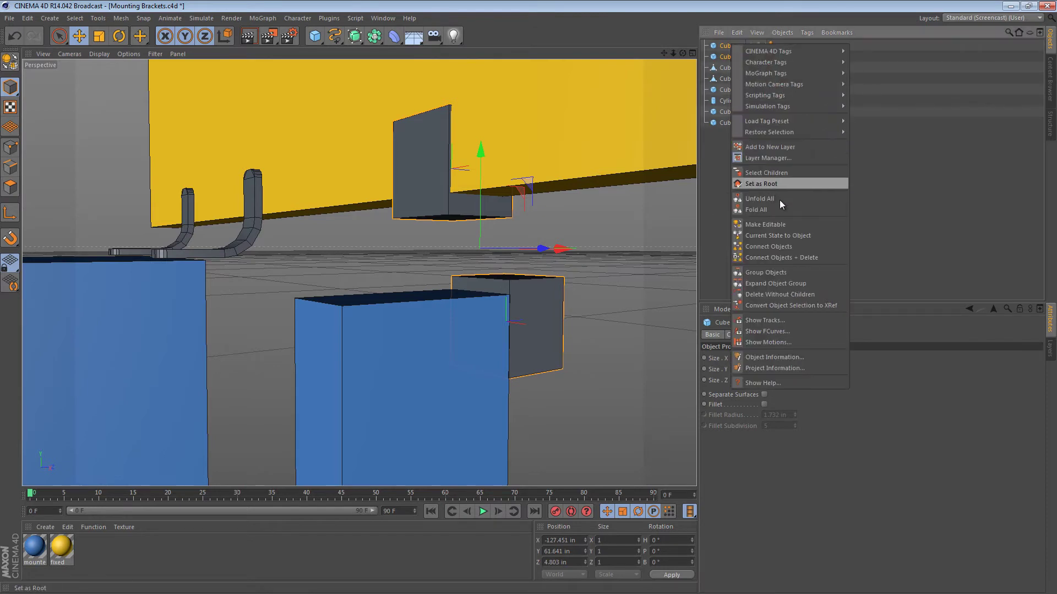
left_click(795, 257)
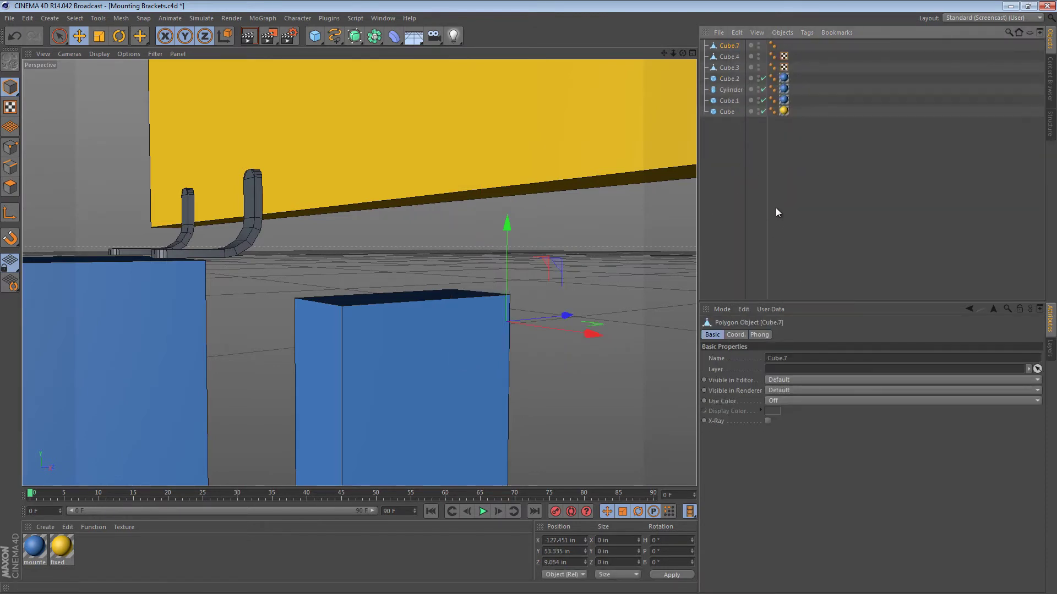
key("ctrl+z")
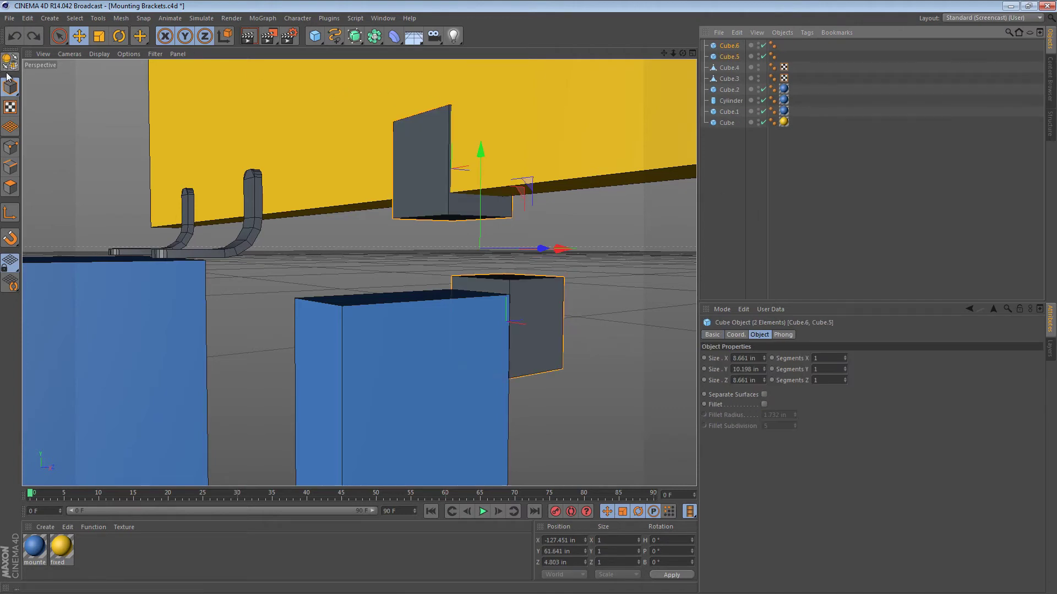
Step: Make both cubes editable and connect them into a single polygon object, deleting the originals
key("c")
right_click(734, 51)
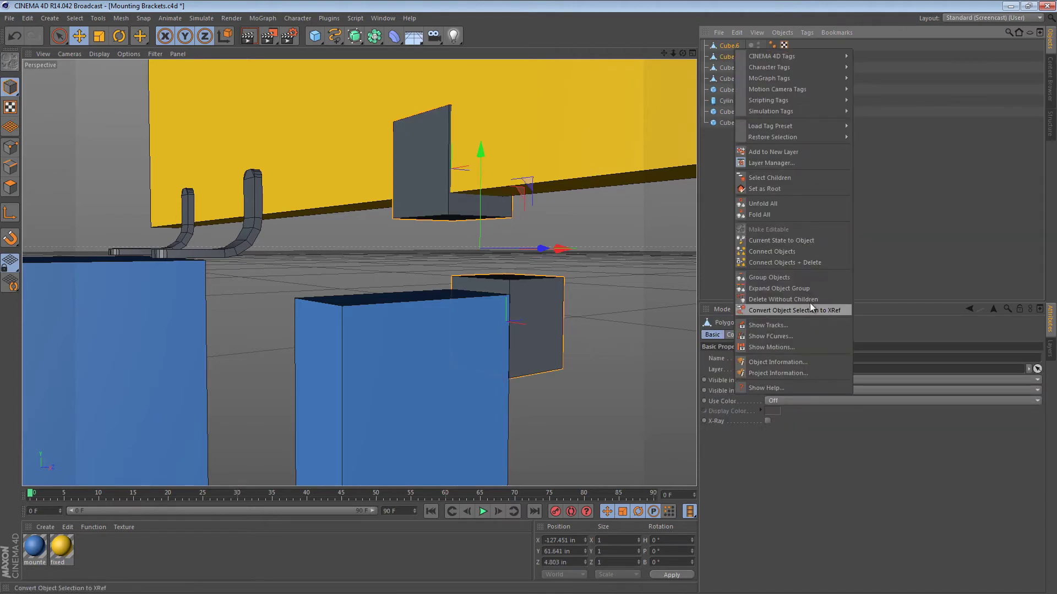
left_click(796, 263)
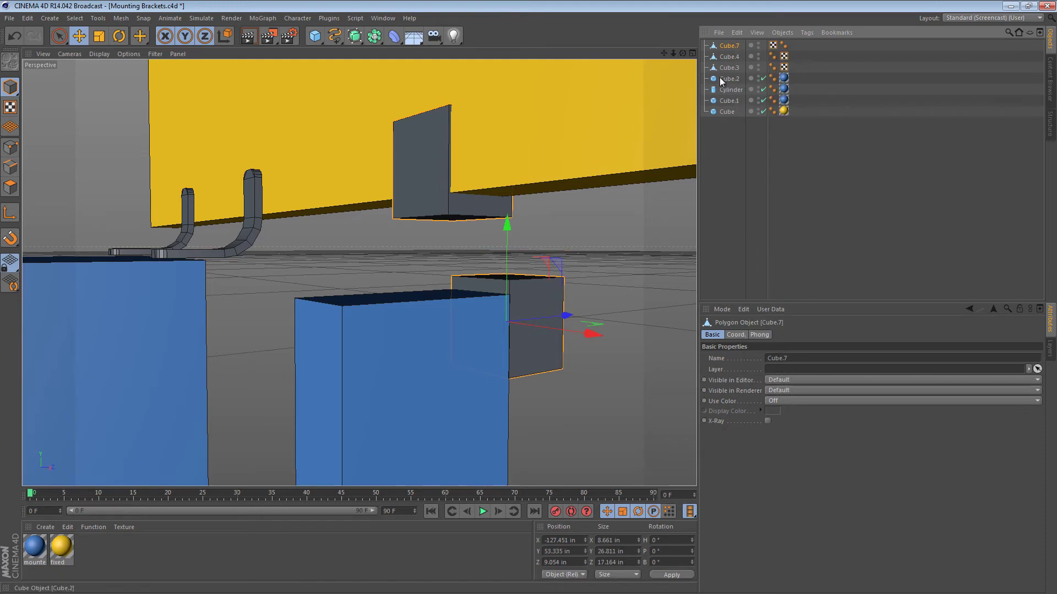
Step: Delete every face except the upper cube's front face and the lower cube's rear face
left_click(10, 187)
left_click(416, 187)
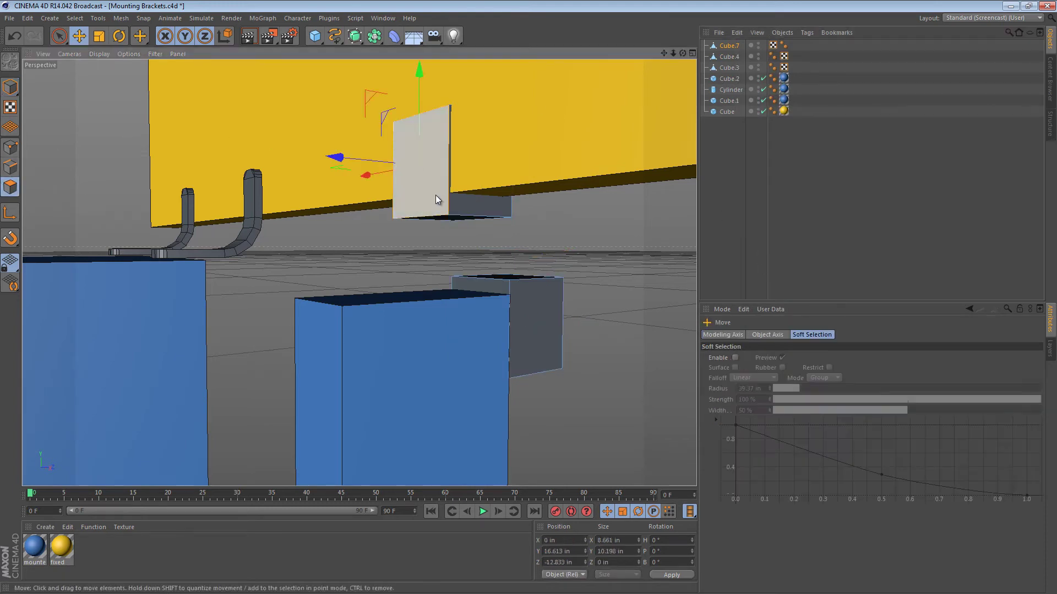
left_click(492, 288)
left_click_drag(486, 283, 446, 290, "alt")
key("u")
key("i")
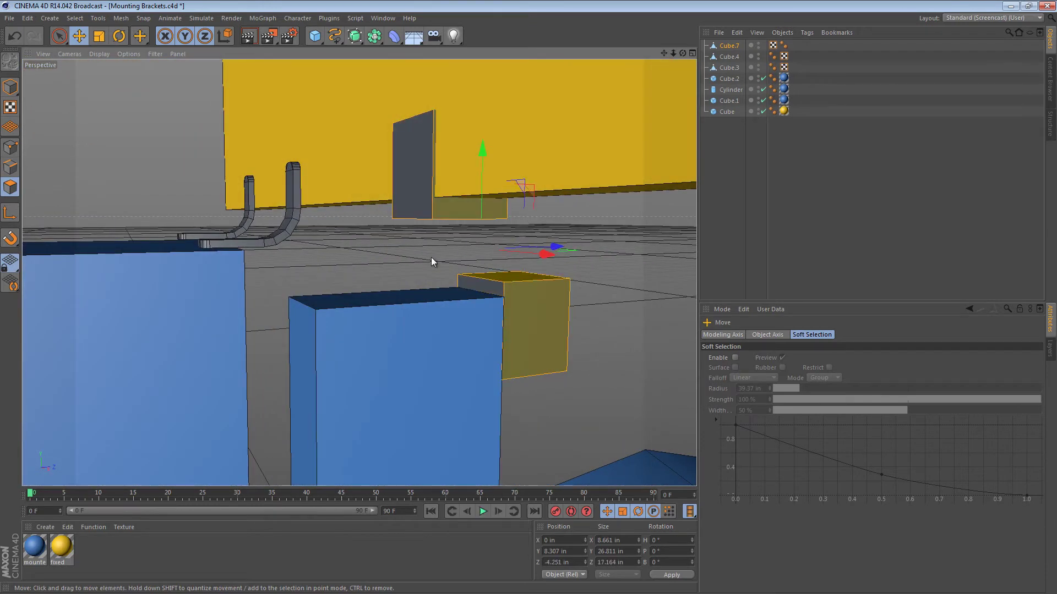
key("Delete")
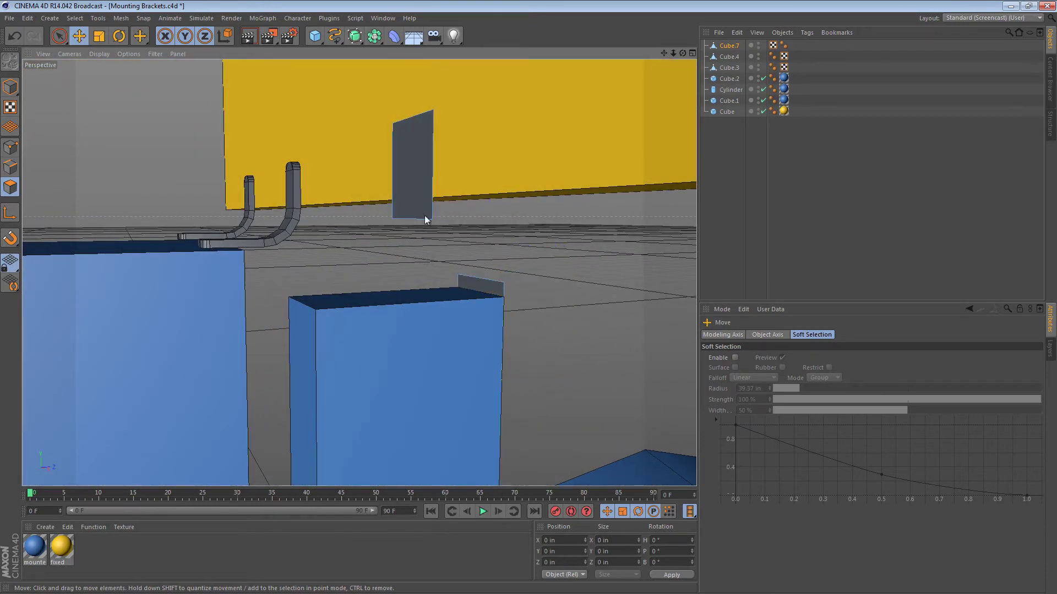
Step: Bridge the upper face's bottom edge to the lower face's top edge with a sloped polygon
left_click_drag(424, 208, 344, 184, "alt")
left_click(9, 166)
key("b")
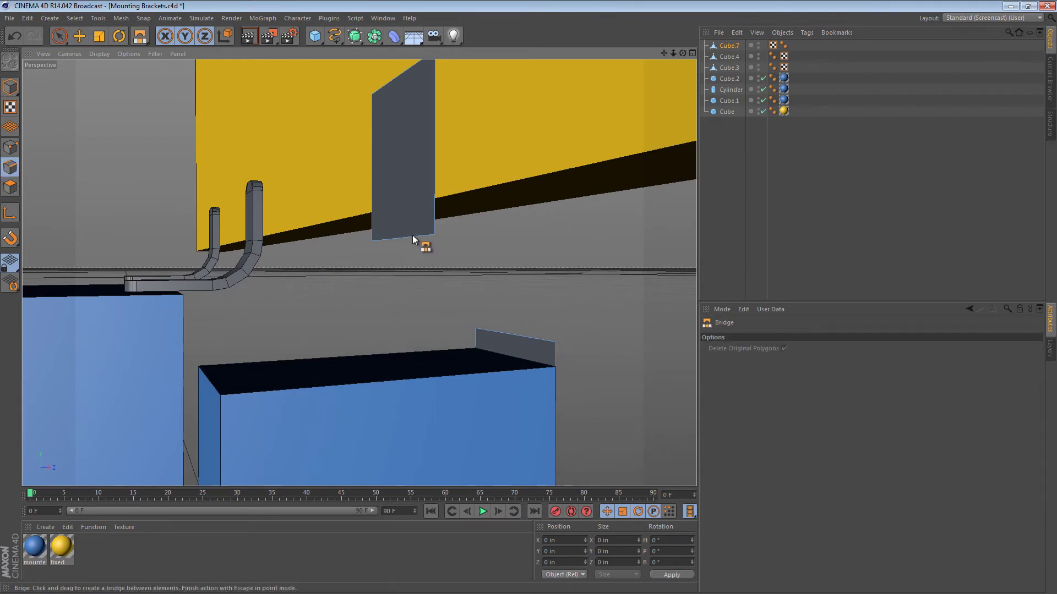
left_click_drag(413, 236, 539, 335)
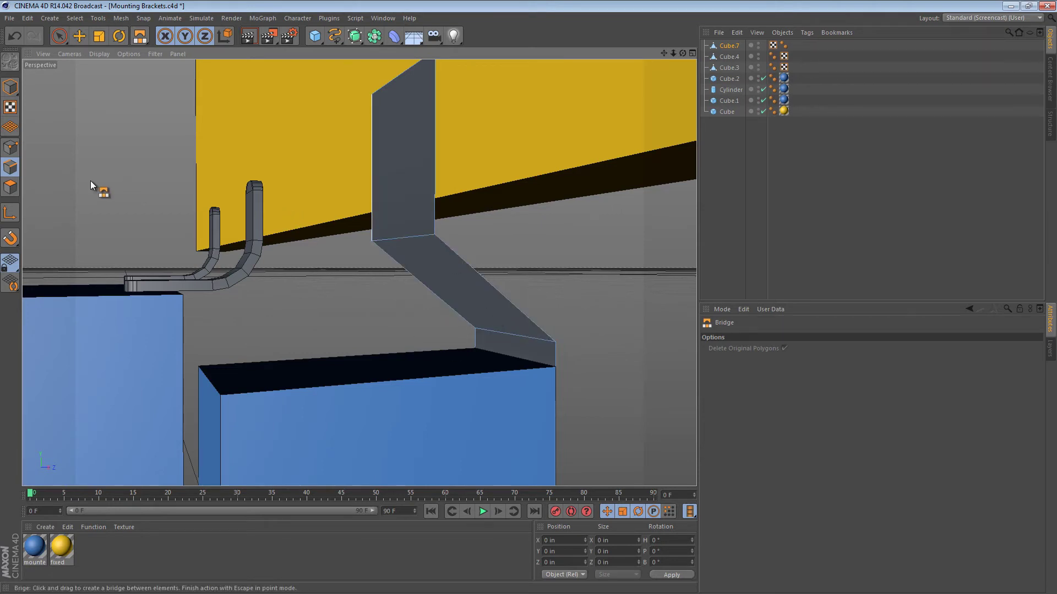
Step: Select the two bend edges of the bridged strip and set the Bevel subdivision to 1
key("e")
left_click(414, 239)
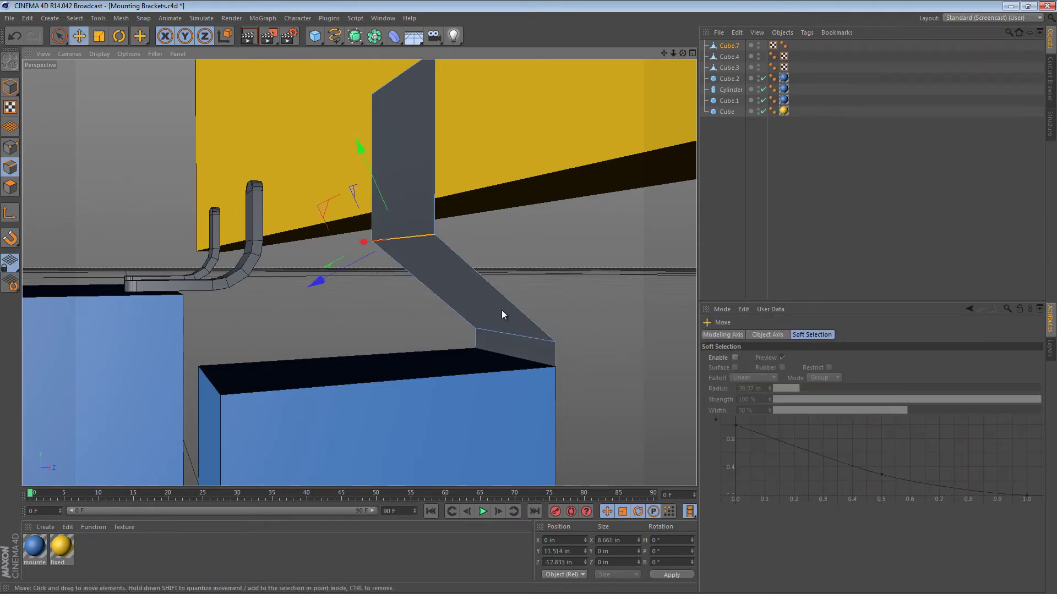
left_click(531, 337, "shift")
left_click_drag(531, 337, 254, 276, "alt")
key("m")
key("s")
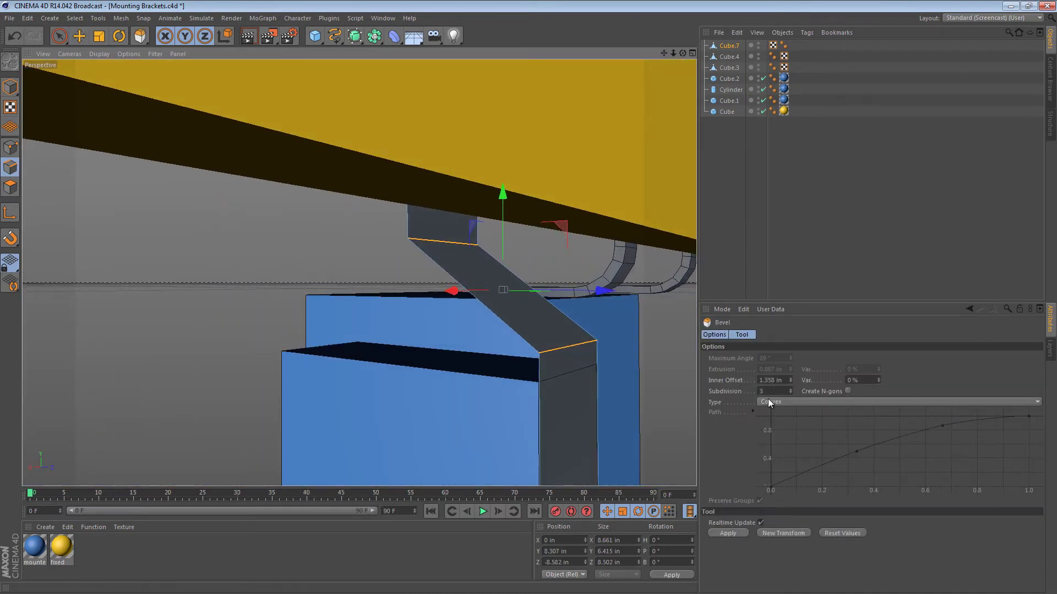
left_click(778, 391)
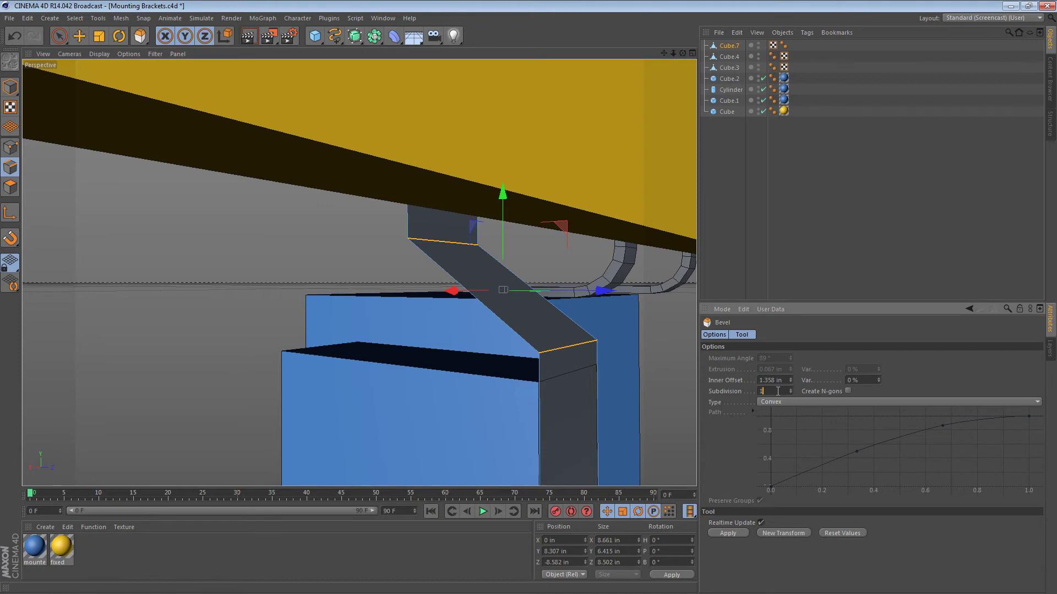
Step: Try to bevel the two bend edges with an inner offset of about 1.25 in
left_click_drag(540, 250, 529, 324)
left_click(848, 392)
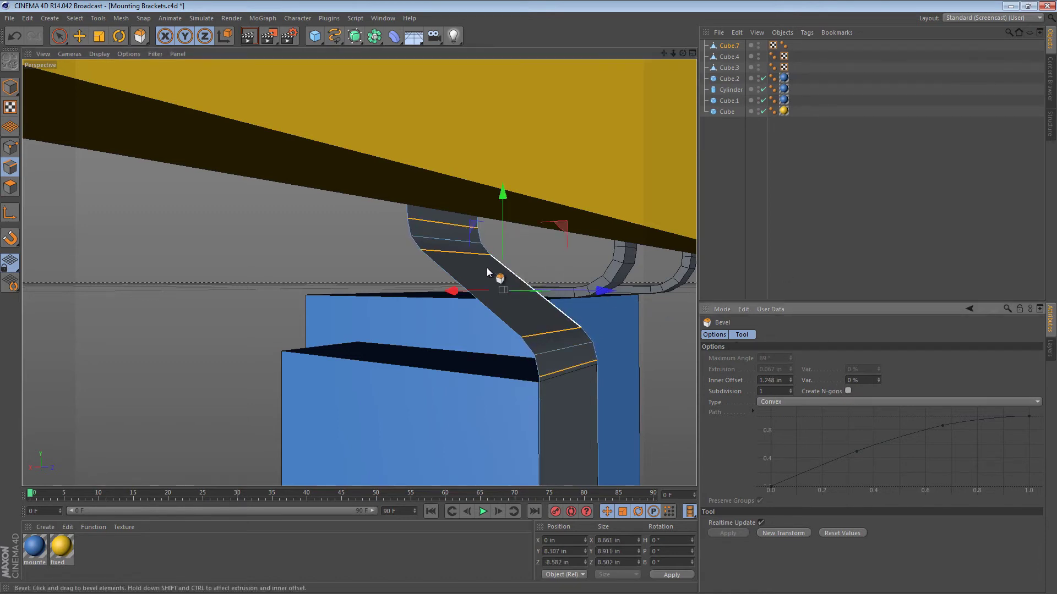
left_click_drag(472, 262, 553, 270, "alt")
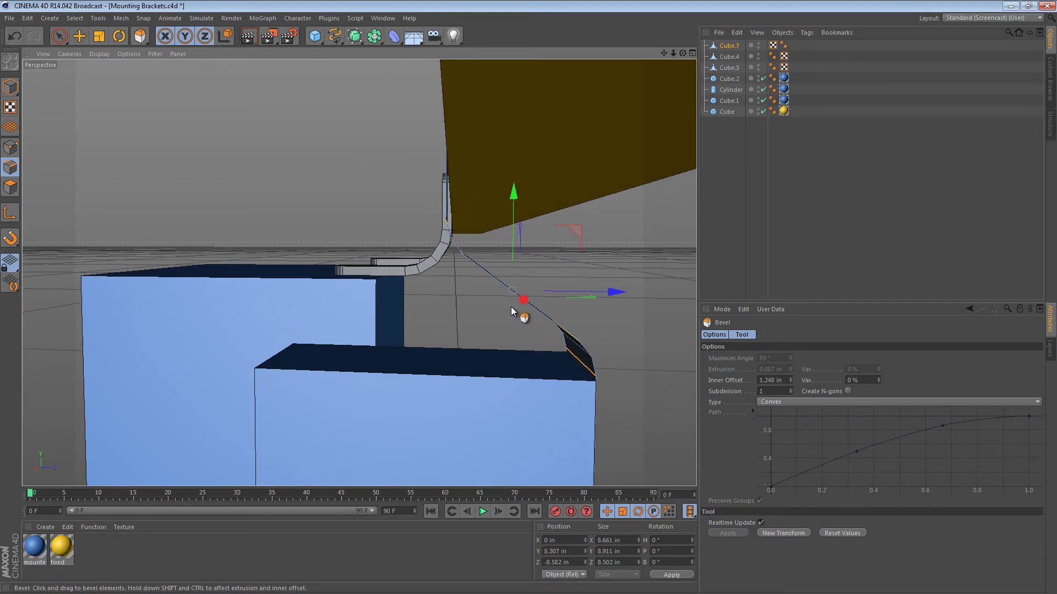
left_click_drag(444, 287, 487, 240, "alt")
middle_click_drag(565, 239, 355, 239, "alt")
left_click_drag(400, 225, 238, 160, "alt")
key("e")
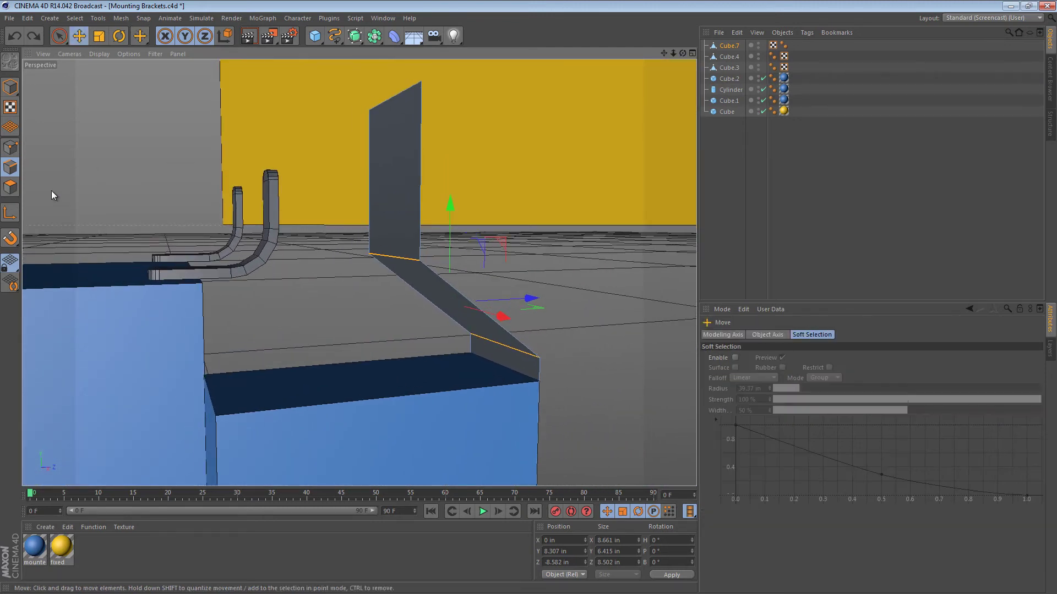
Step: Shift the strip's upper vertical face away from the yellow panel, to a local Z of about -13.3 in
left_click(10, 187)
left_click(382, 191)
left_click_drag(395, 200, 304, 183, "alt")
left_click_drag(412, 266, 297, 244, "alt")
left_click(10, 167)
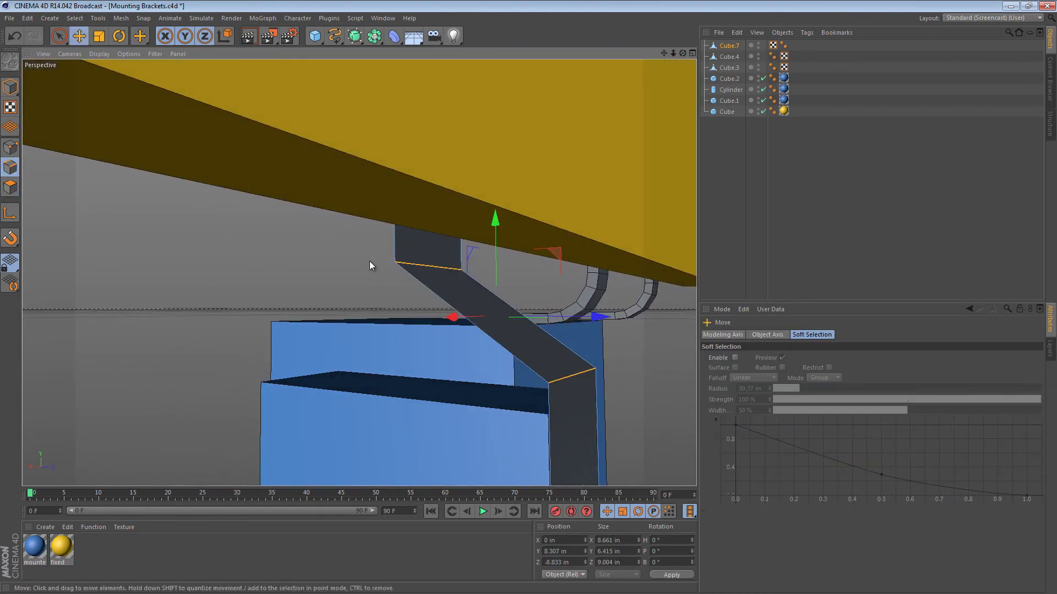
Step: Bevel the strip's two bend edges with an inner offset of about 1.2 in
key("m")
key("s")
left_click_drag(530, 319, 523, 283)
Step: Extrude all of the strip's polygons with caps at an offset of about -0.8 in to give the bracket thickness
left_click(10, 187)
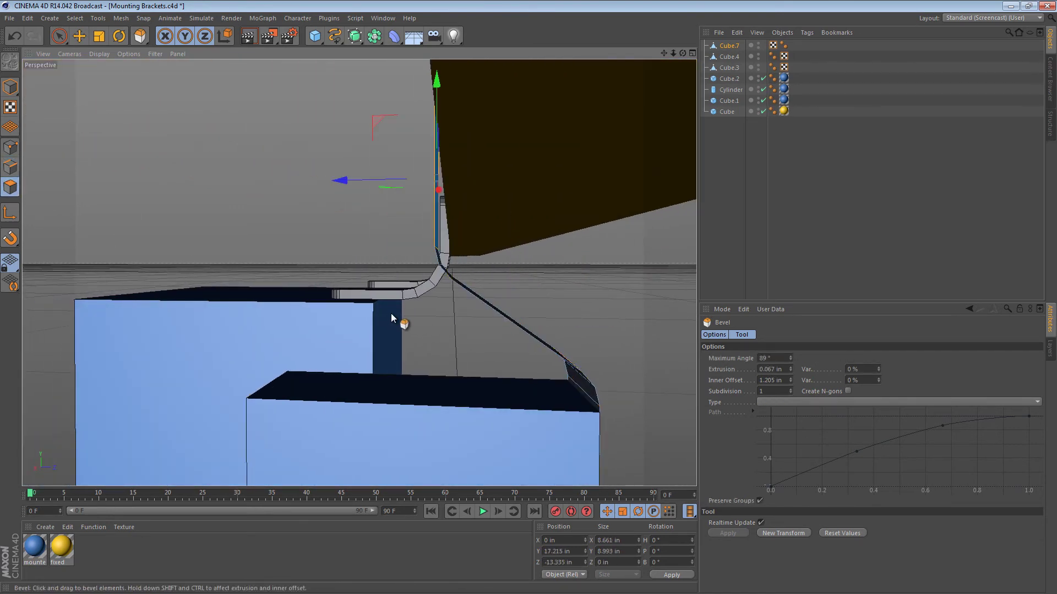
key("ctrl+a")
left_click_drag(446, 284, 570, 290, "alt")
key("d")
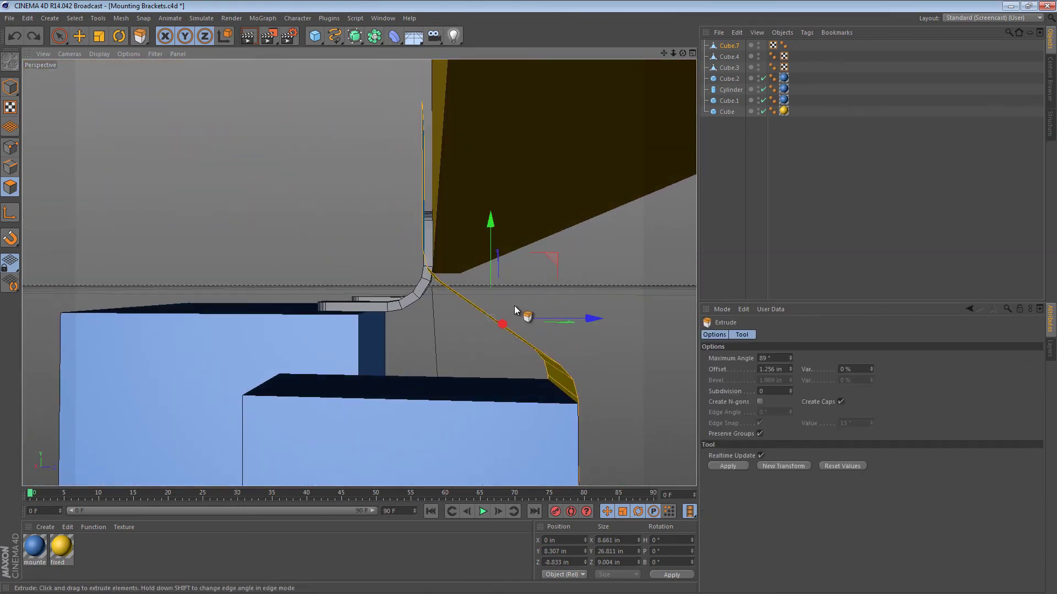
left_click_drag(521, 255, 528, 319, "alt")
middle_click_drag(584, 423, 425, 248, "alt")
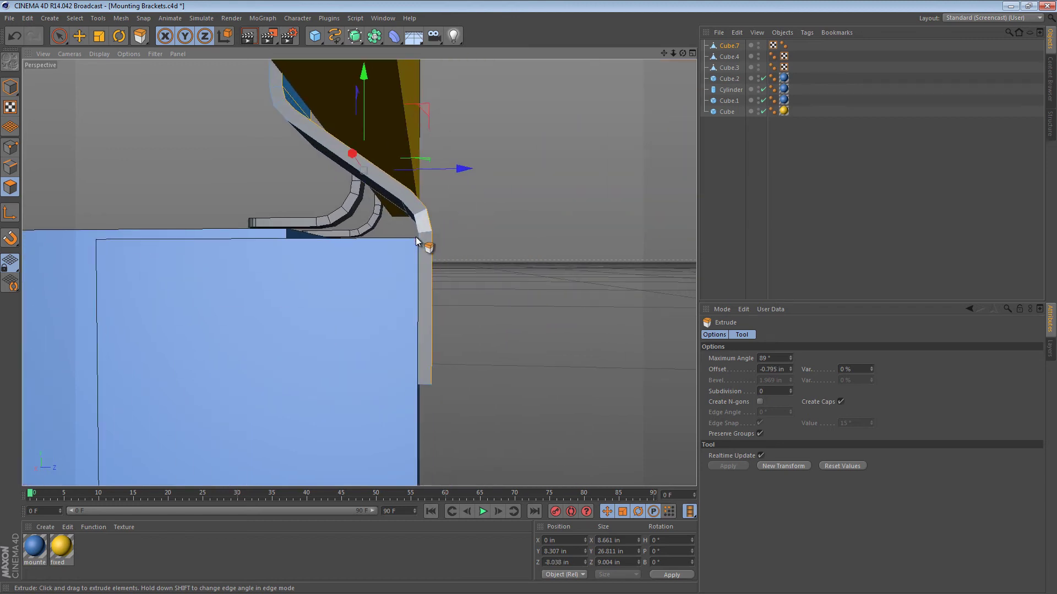
Step: Reverse the normals of all the bracket's polygons
left_click_drag(421, 253, 497, 196, "alt")
right_click(472, 76)
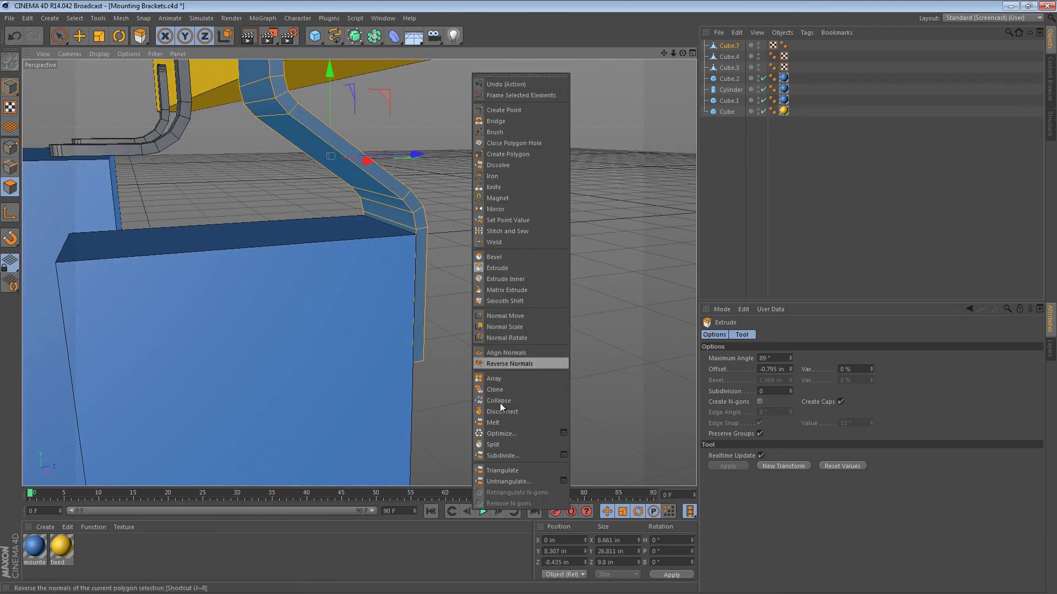
left_click(497, 363)
Step: Bevel the four short corner edges at both bracket ends with subdivision 3 and an inner offset of about 2.3 in
left_click_drag(346, 253, 202, 209, "alt")
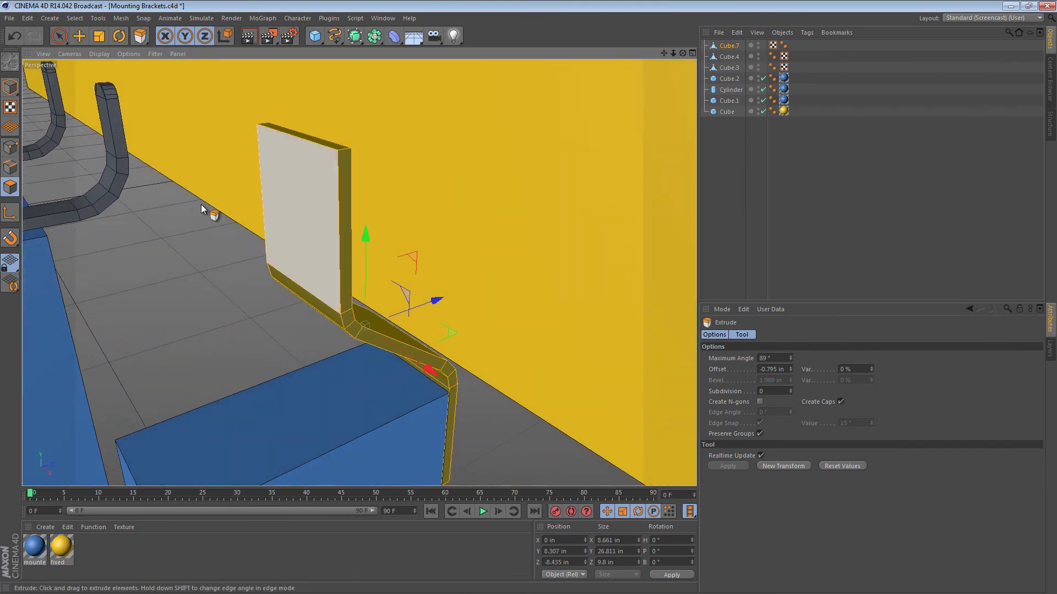
left_click(10, 166)
key("e")
left_click(341, 149)
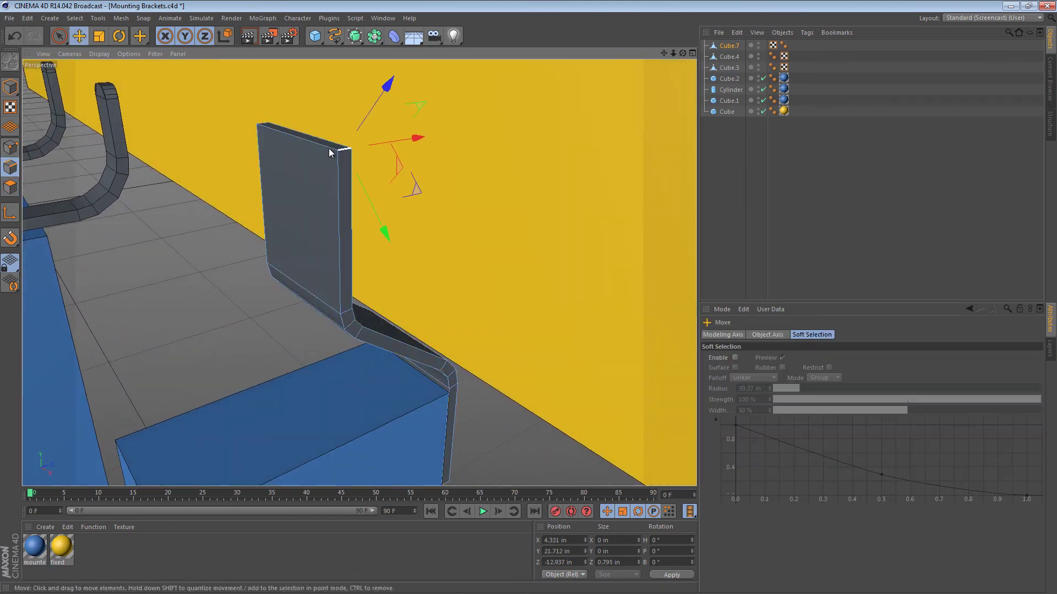
left_click(265, 127, "shift")
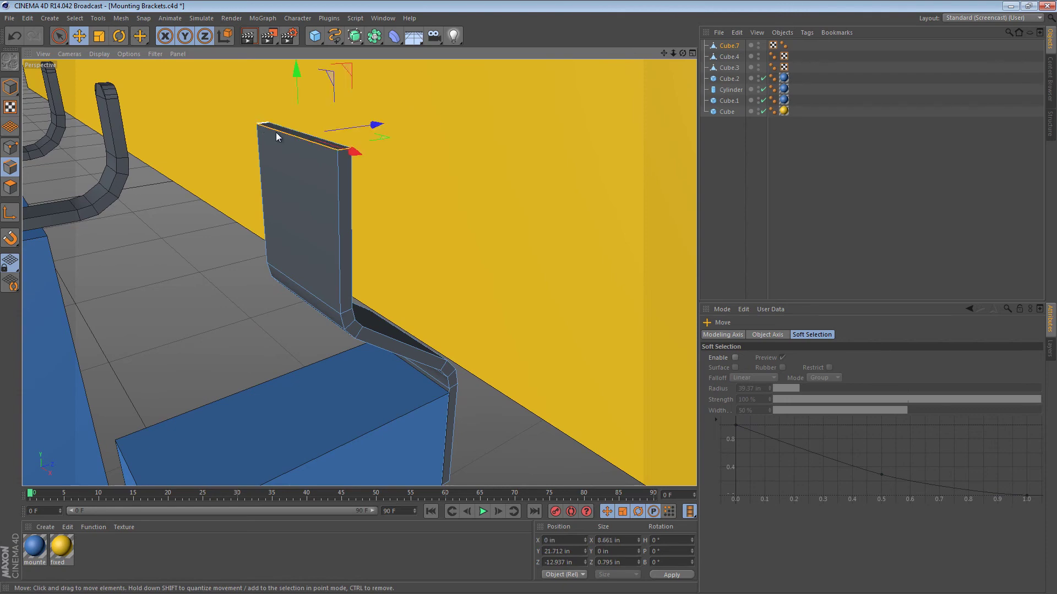
left_click_drag(473, 400, 379, 85, "alt")
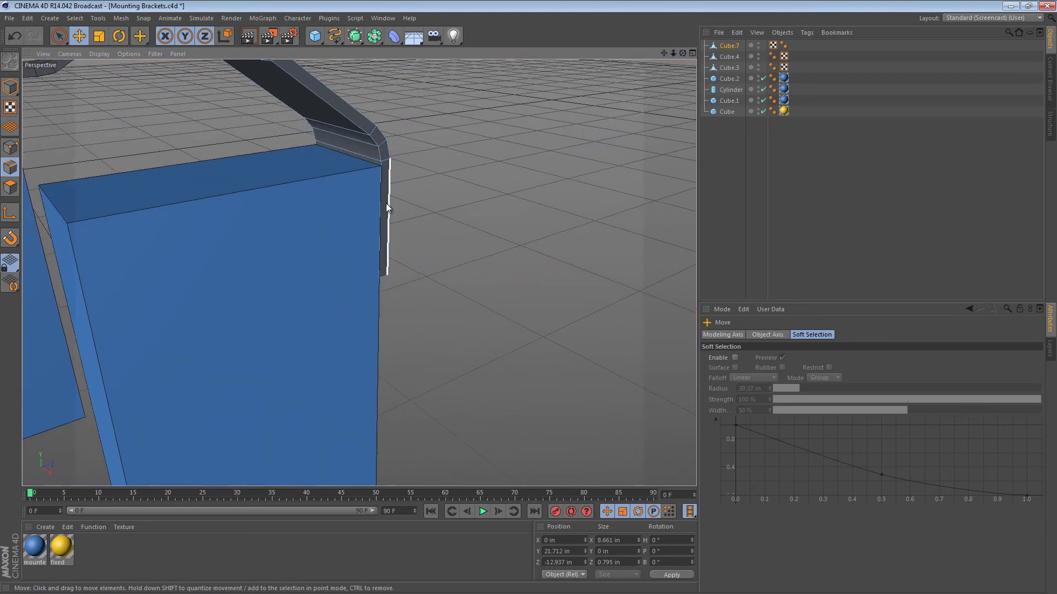
left_click_drag(385, 204, 132, 118, "alt")
left_click(387, 282, "shift")
left_click_drag(386, 283, 486, 270, "alt")
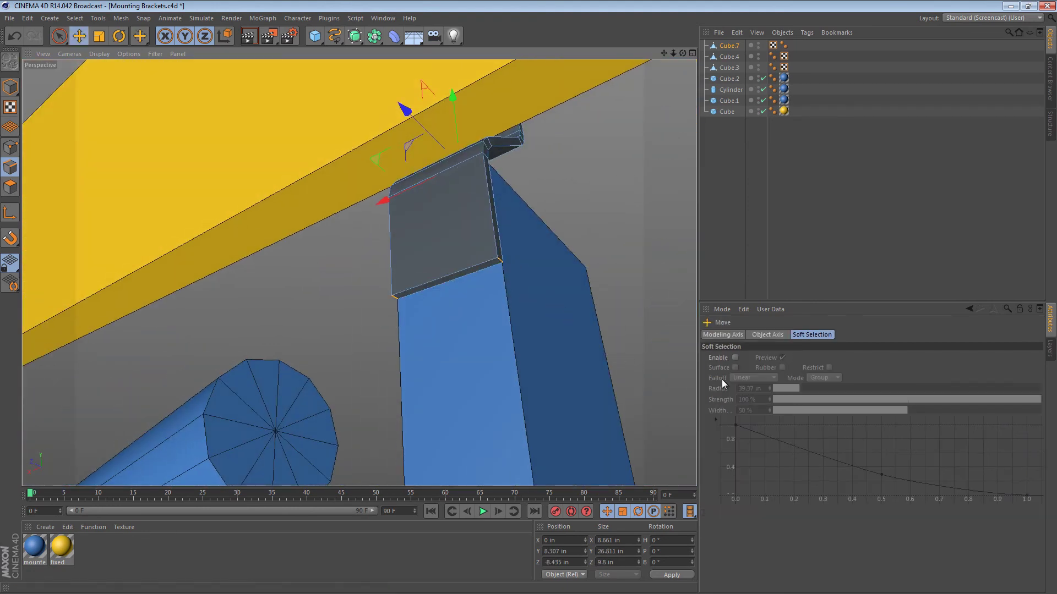
key("m")
key("s")
left_click(773, 391)
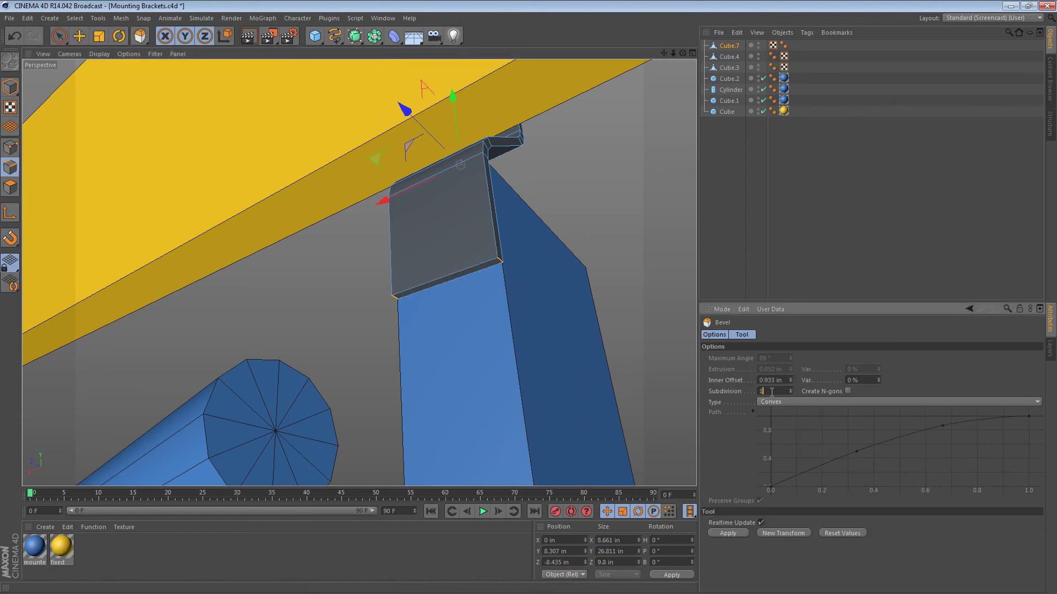
type("2")
left_click_drag(530, 319, 552, 295)
Step: Return to whole-object mode and deselect the finished bracket
left_click(10, 87)
right_click_drag(533, 319, 389, 305, "alt")
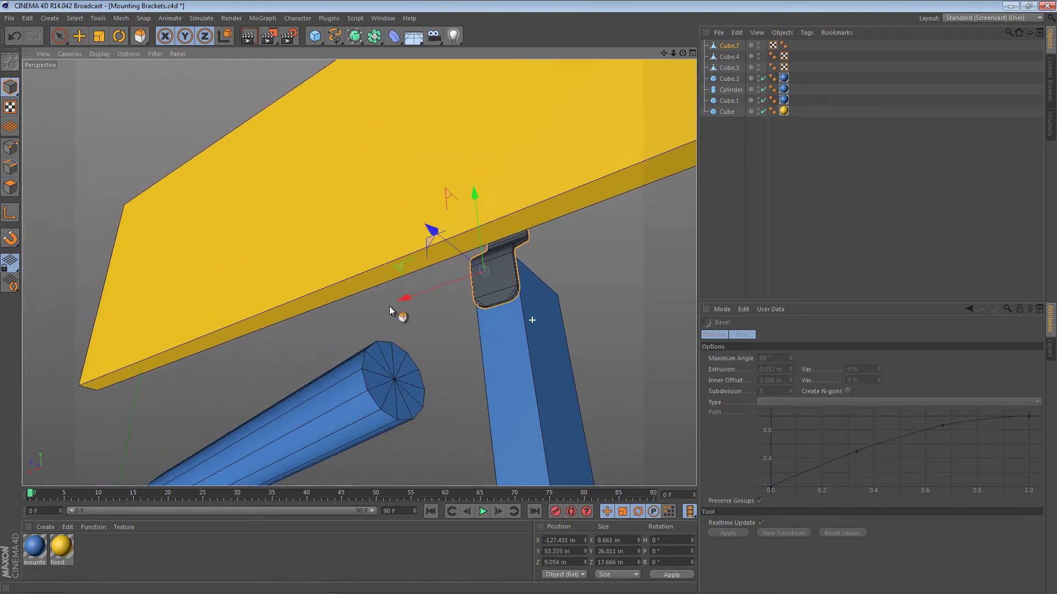
left_click_drag(498, 278, 470, 289, "alt")
key("e")
left_click(444, 256)
Step: Examine how all three brackets sit against the blue objects and the yellow panel from several angles
right_click_drag(561, 255, 468, 260, "alt")
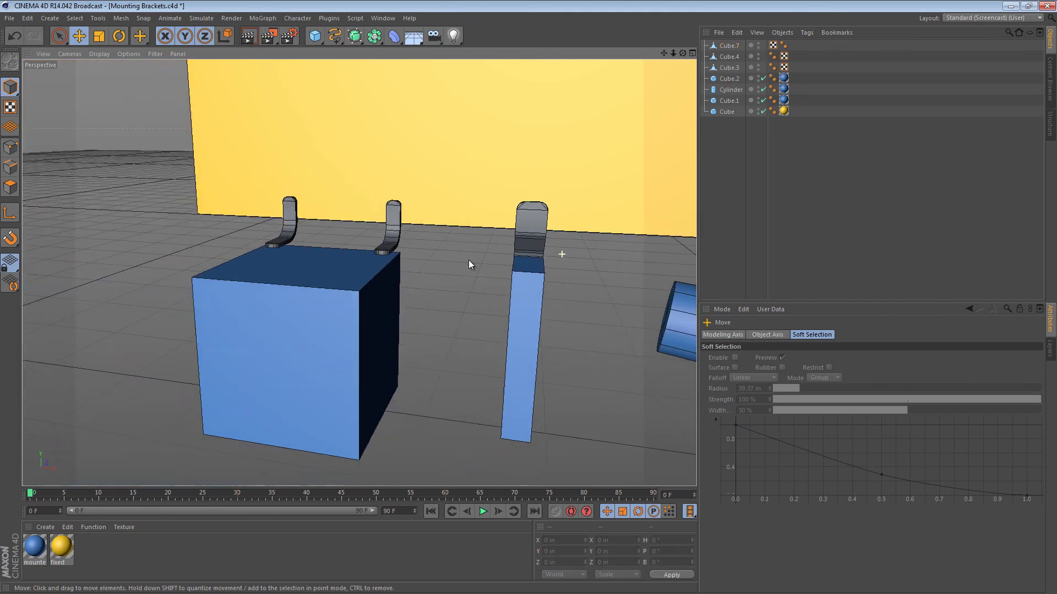
middle_click_drag(430, 253, 374, 236, "alt")
left_click_drag(373, 237, 494, 208, "alt")
left_click_drag(530, 283, 329, 160, "alt")
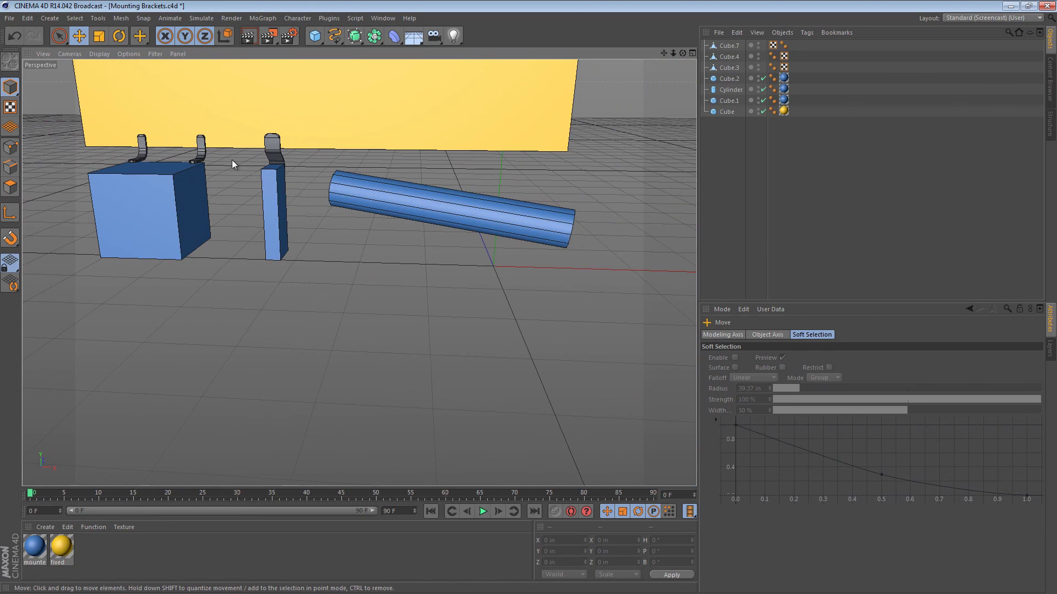
left_click_drag(222, 152, 327, 150, "alt")
middle_click_drag(277, 139, 455, 214, "alt")
right_click_drag(382, 229, 584, 212, "alt")
left_click_drag(473, 224, 449, 227, "alt")
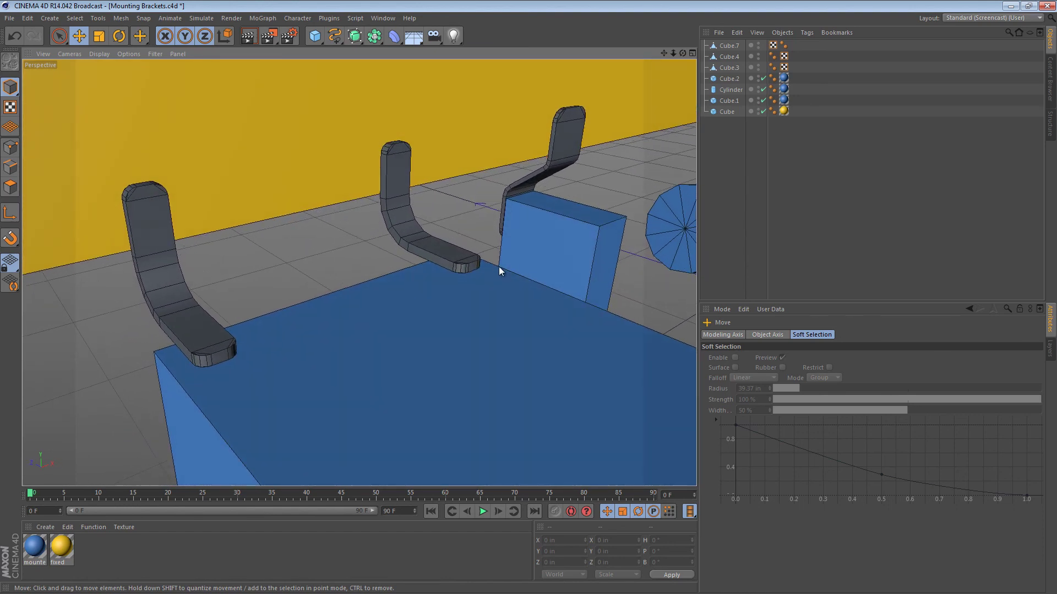